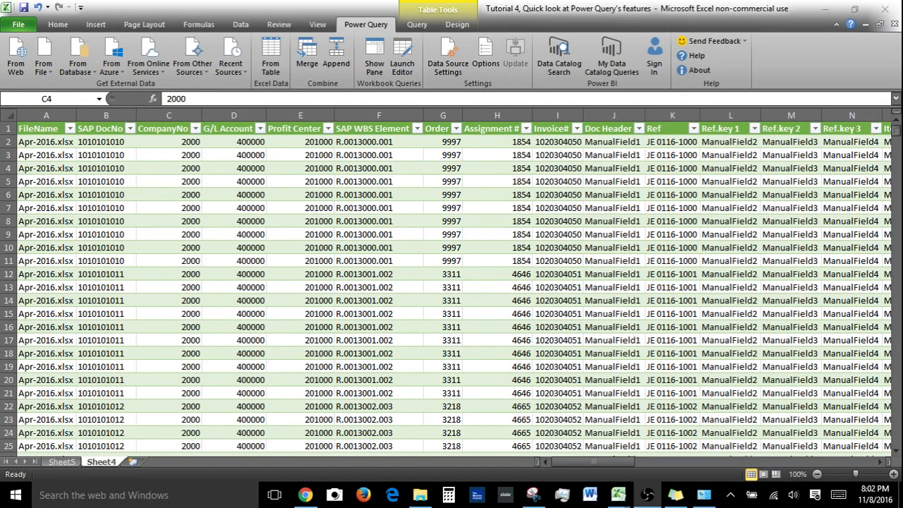
Step: Show the workbook queries and open the Monthly Financials query in the Query Editor
left_click(378, 68)
left_click(378, 68)
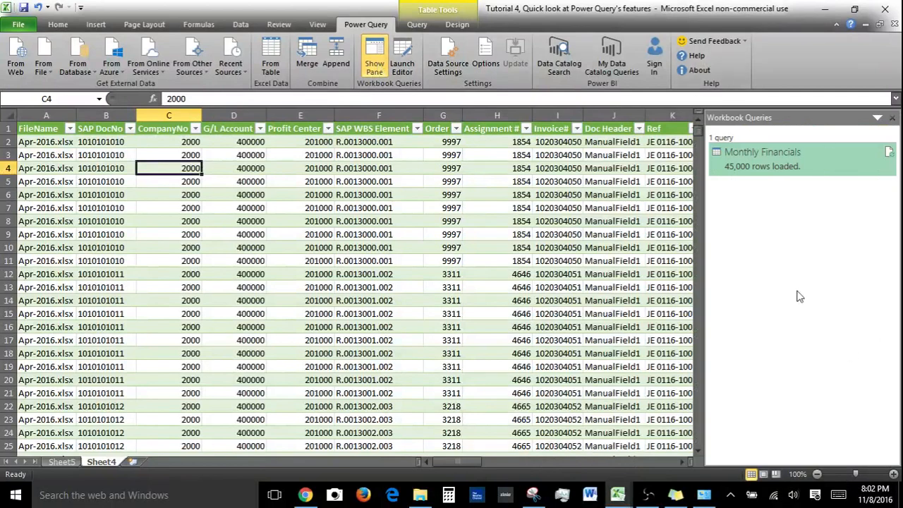
double_click(781, 171)
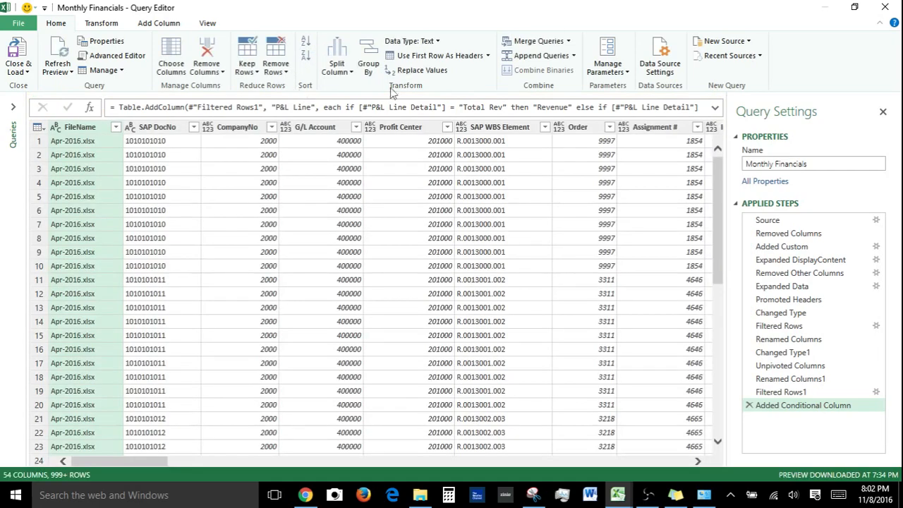
left_click(103, 23)
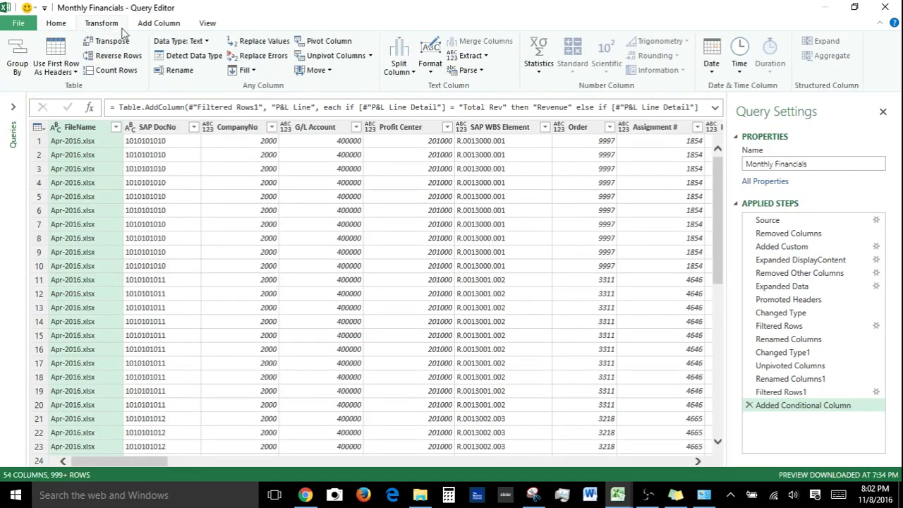
left_click(163, 24)
left_click(208, 24)
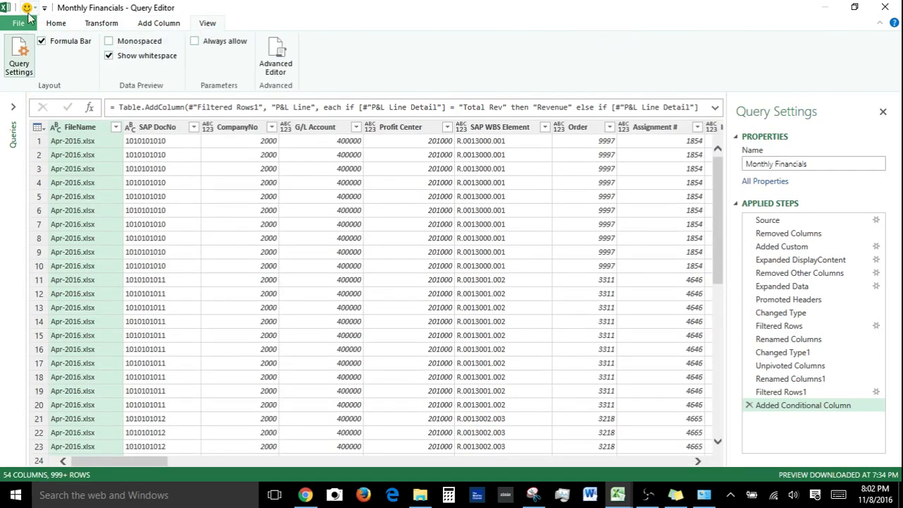
left_click(61, 26)
left_click(106, 24)
left_click(158, 23)
left_click(206, 24)
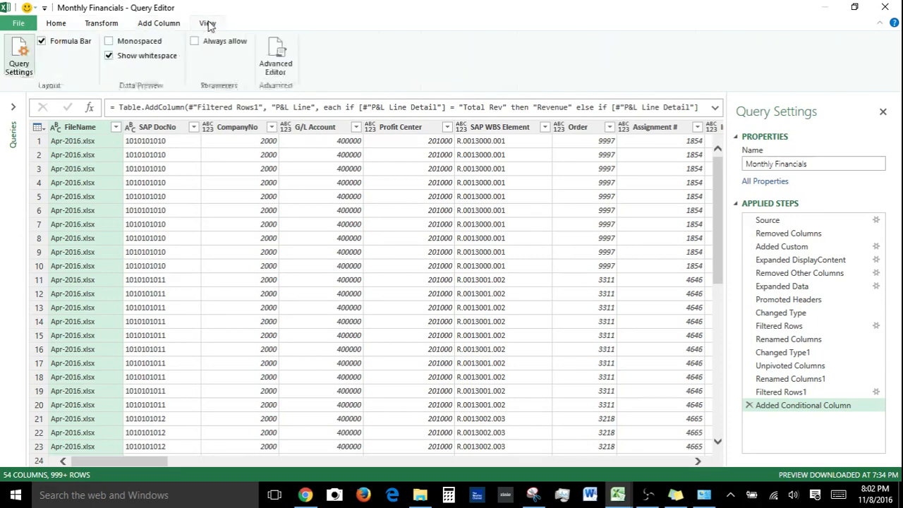
Step: Expand the list of queries beside the data preview and return to the main query commands
left_click(10, 109)
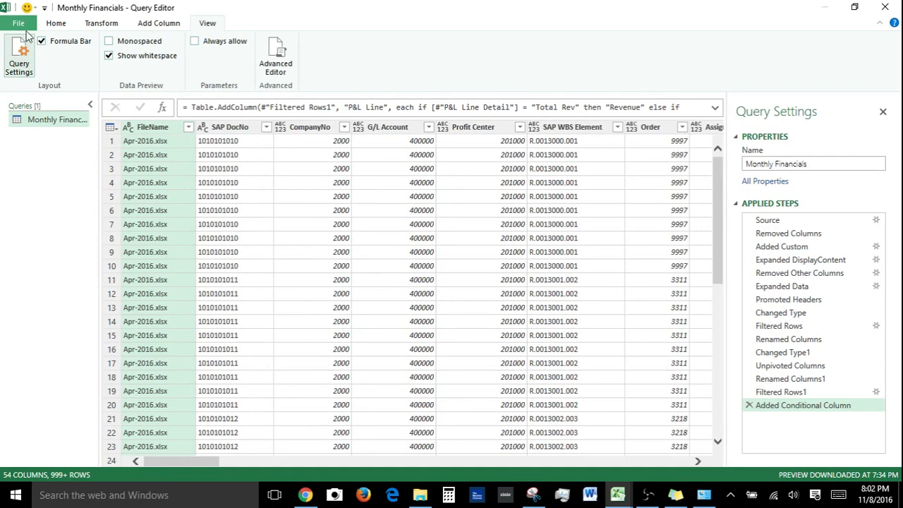
left_click(63, 23)
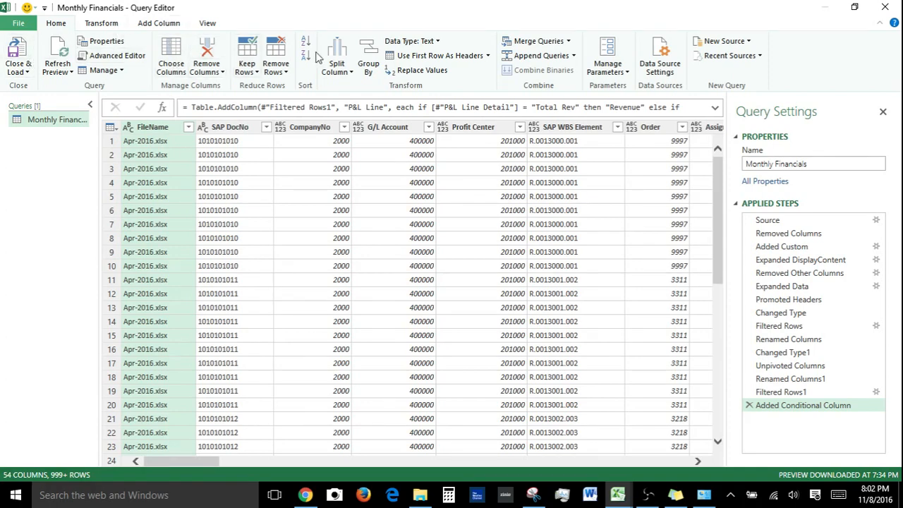
left_click(748, 40)
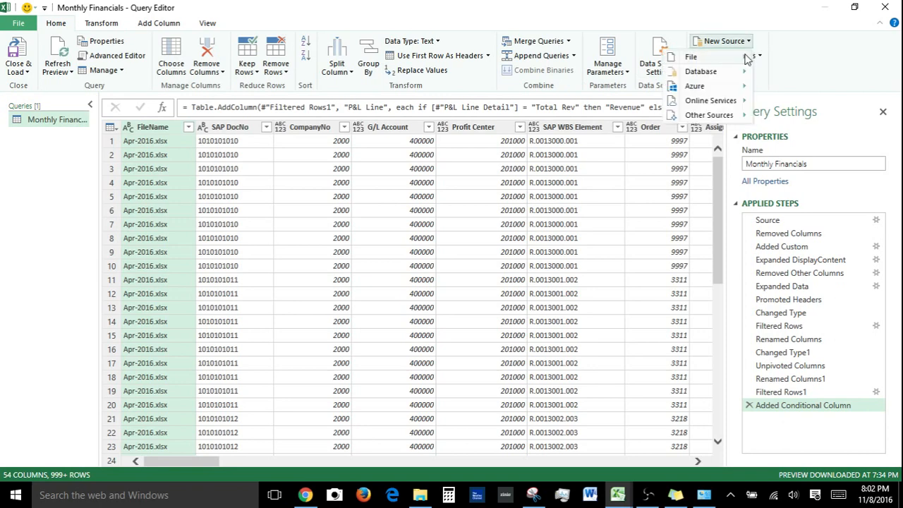
mouse_move(747, 59)
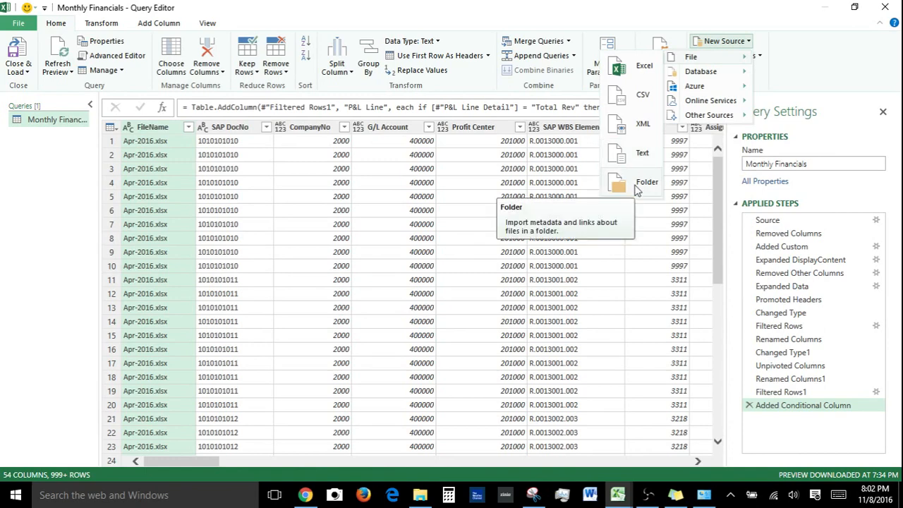
mouse_move(710, 74)
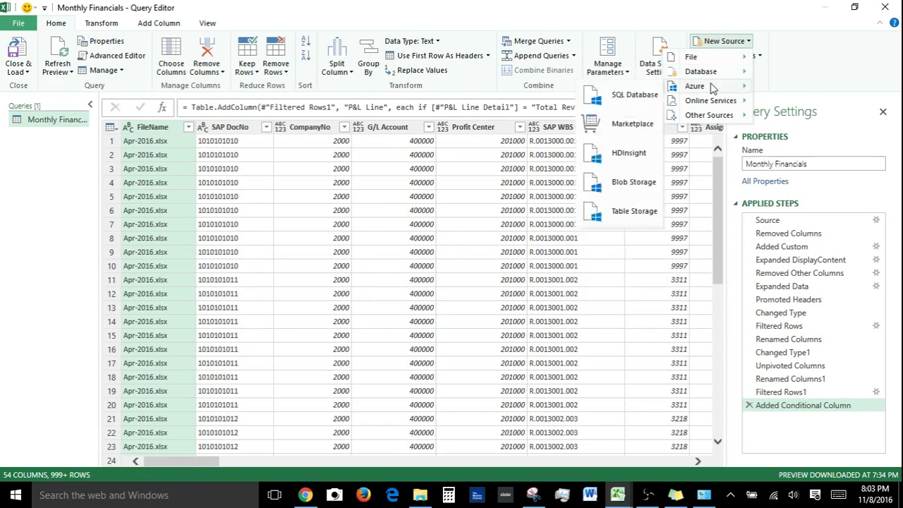
mouse_move(717, 103)
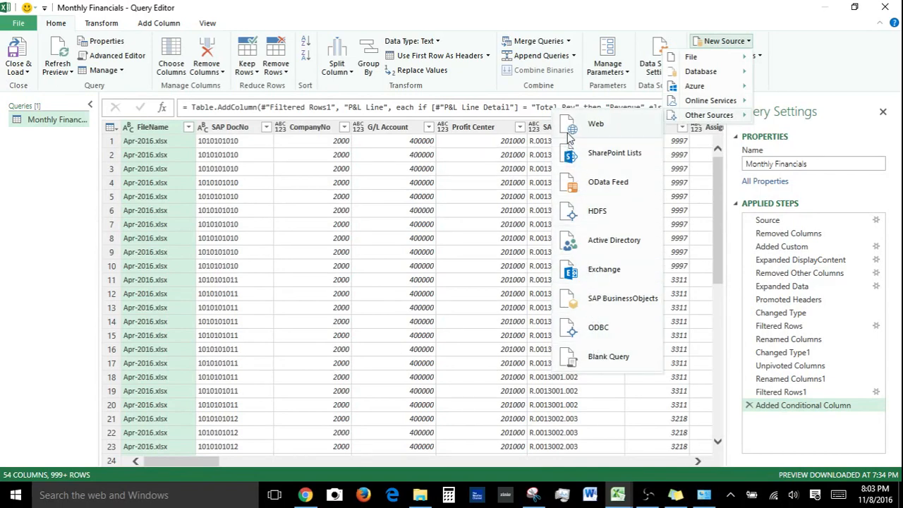
left_click(663, 17)
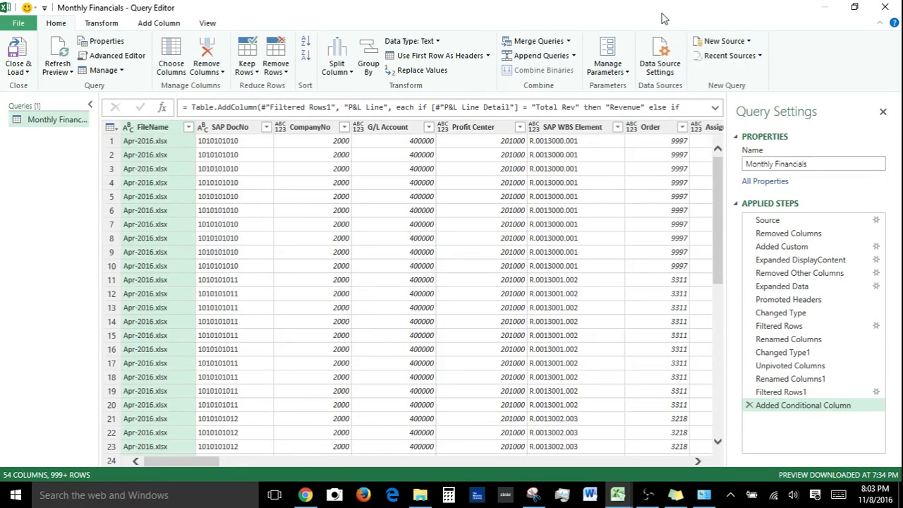
left_click(815, 166)
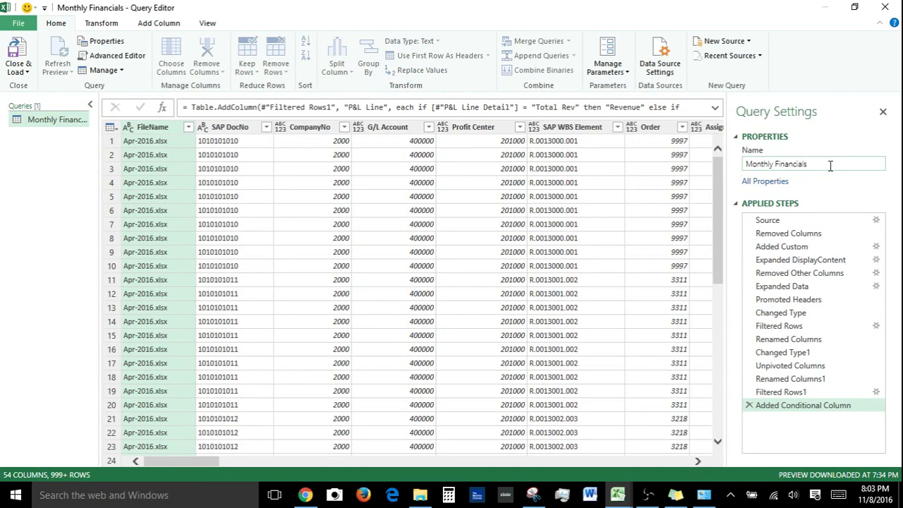
type("(New)")
key("Return")
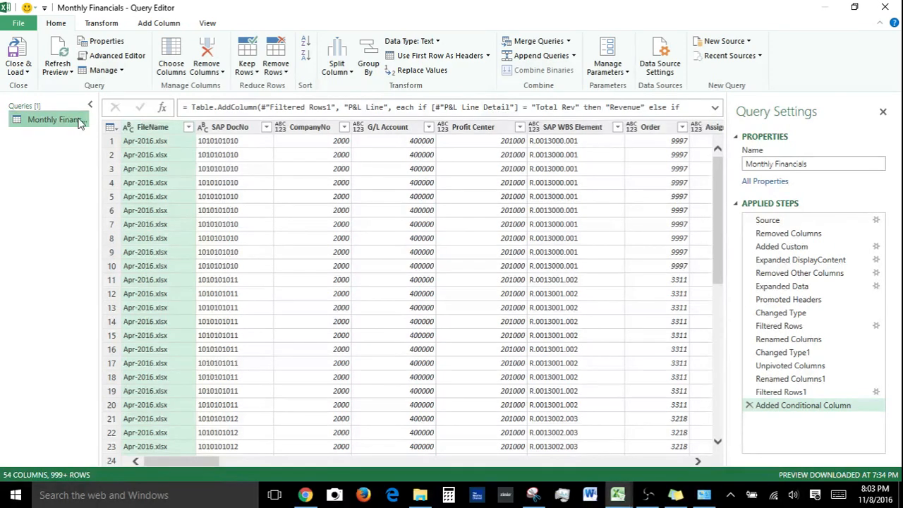
Step: Set the Monthly Financials query's description to "YTD 2016 Financial data from multiple files"
left_click(385, 246)
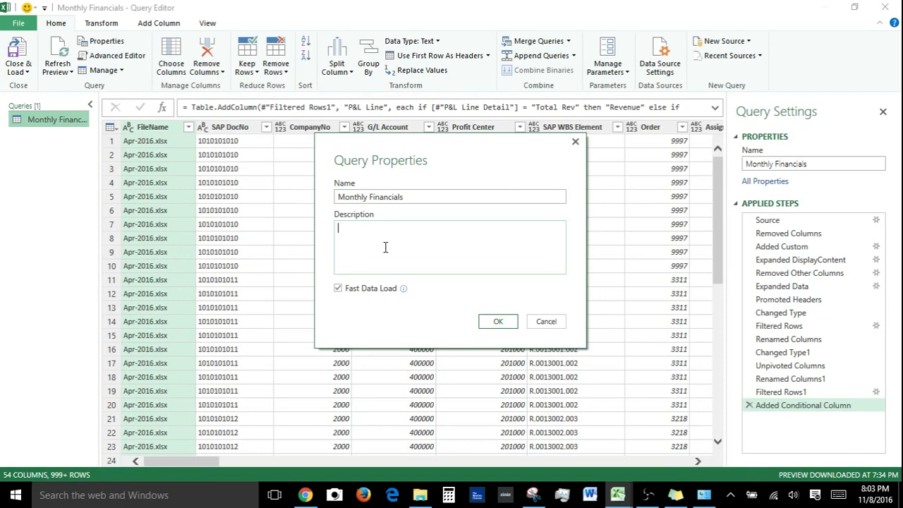
type("YTD 2016 Financial data from multi")
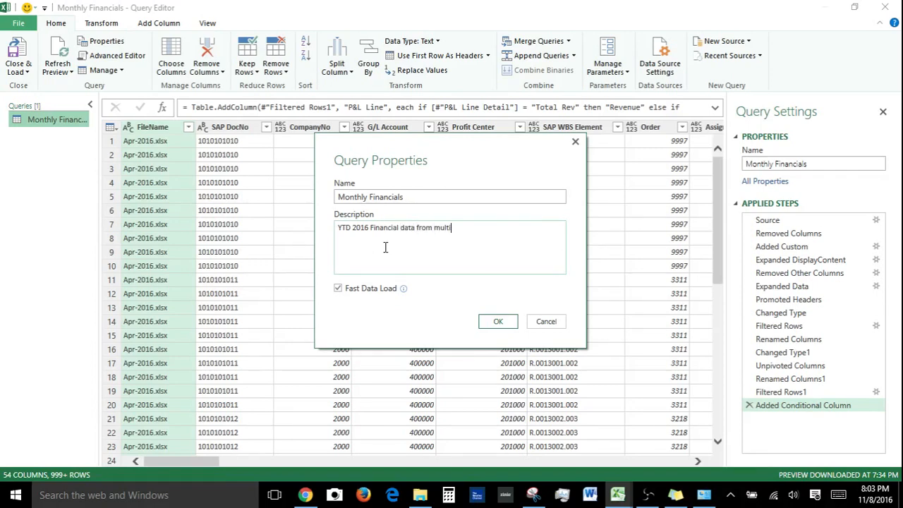
type("ple files")
key("Return")
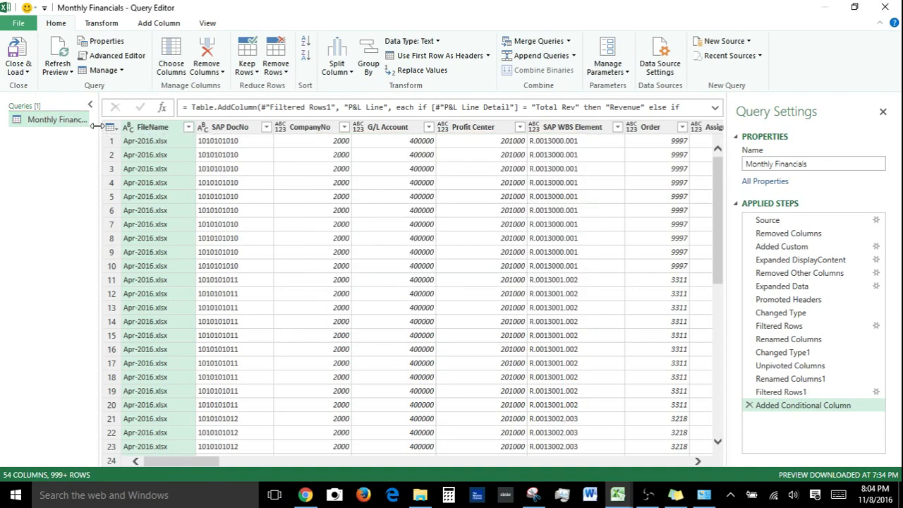
Step: Widen the queries list enough to fit the full name of the query
left_click_drag(97, 126, 136, 131)
mouse_move(87, 127)
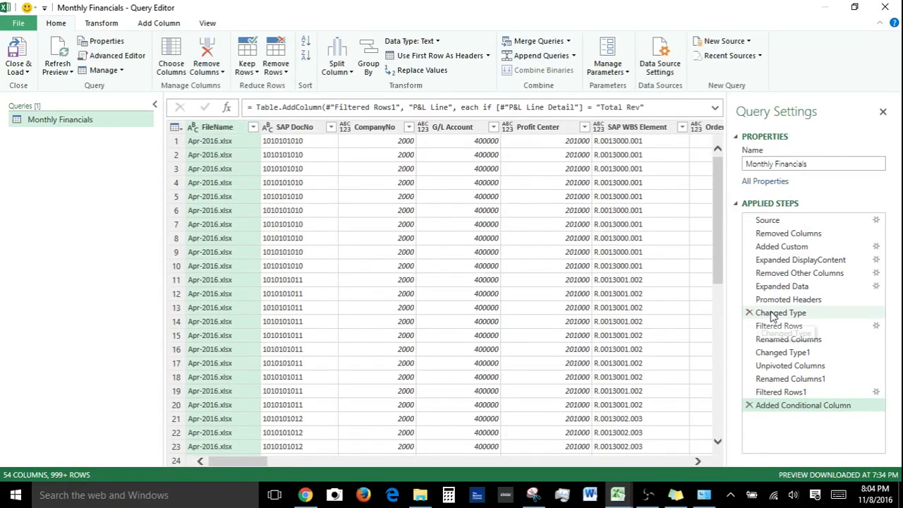
Step: View the name and description properties of the Source applied step, leaving them as they are
left_click(779, 223)
right_click(779, 223)
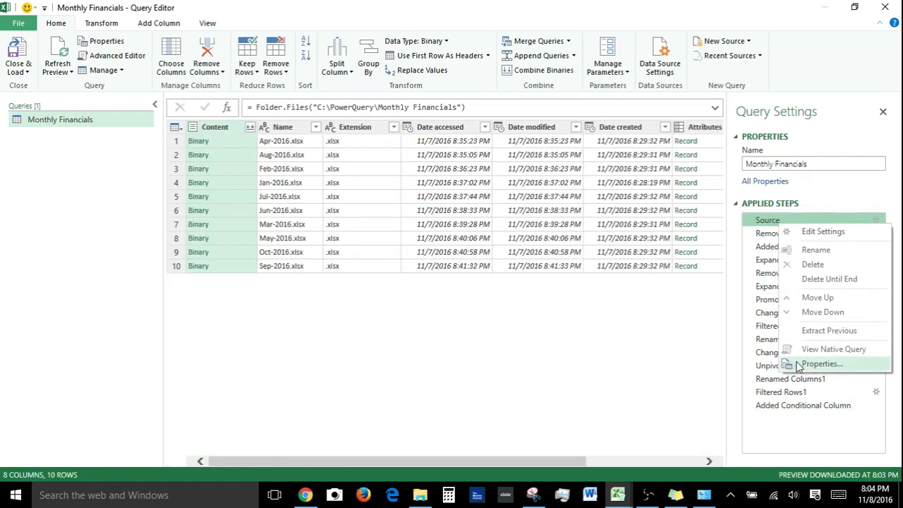
left_click(811, 367)
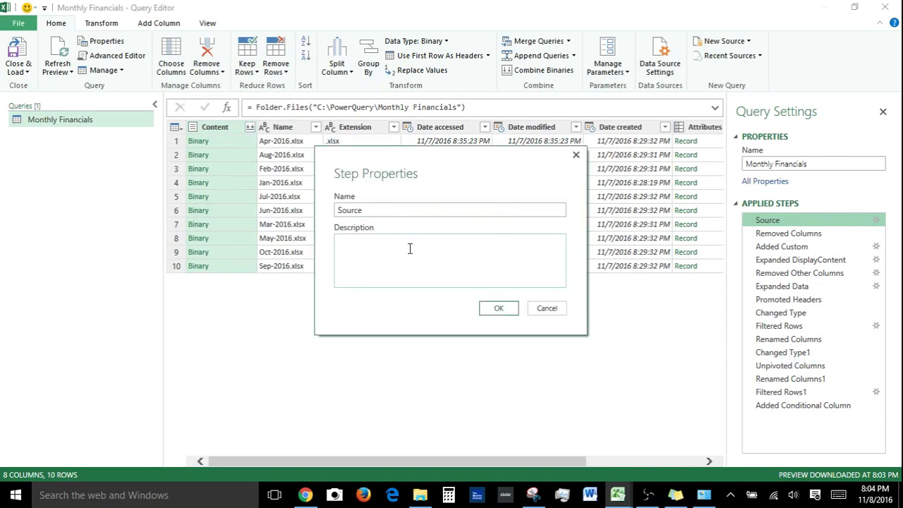
left_click(575, 156)
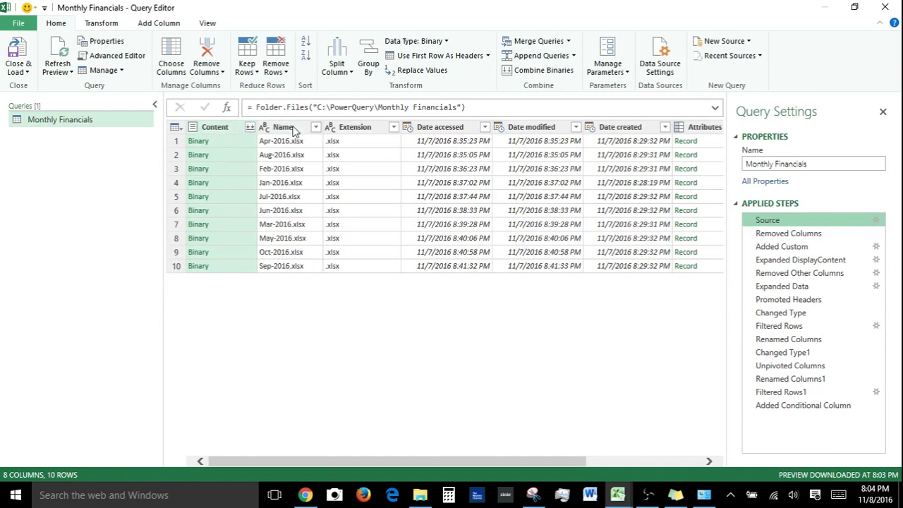
Step: Examine the data after individual applied steps from Removed Columns to Promoted Headers, then return to Added Conditional Column
left_click(810, 233)
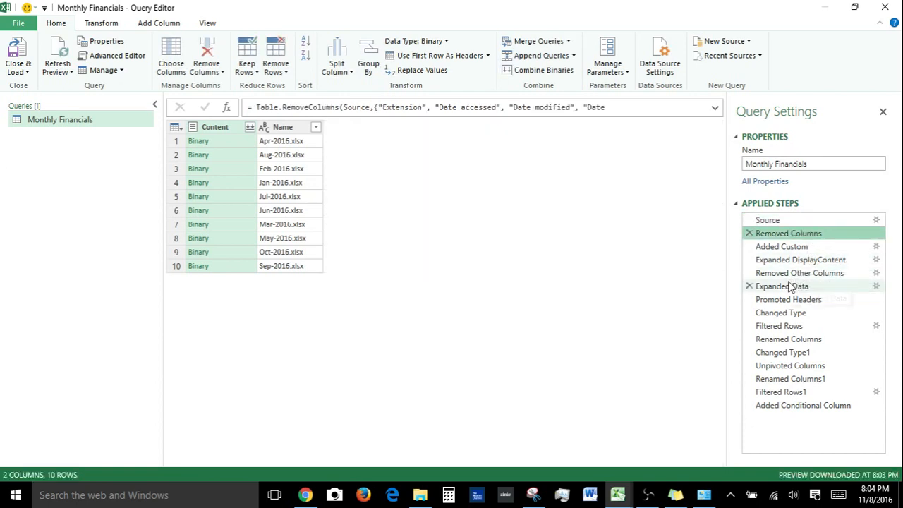
left_click(780, 248)
left_click(785, 273)
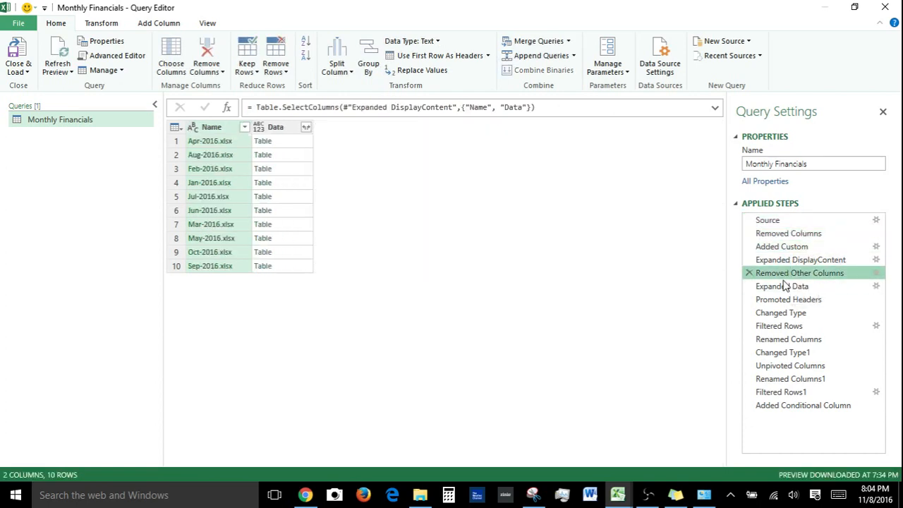
left_click(786, 287)
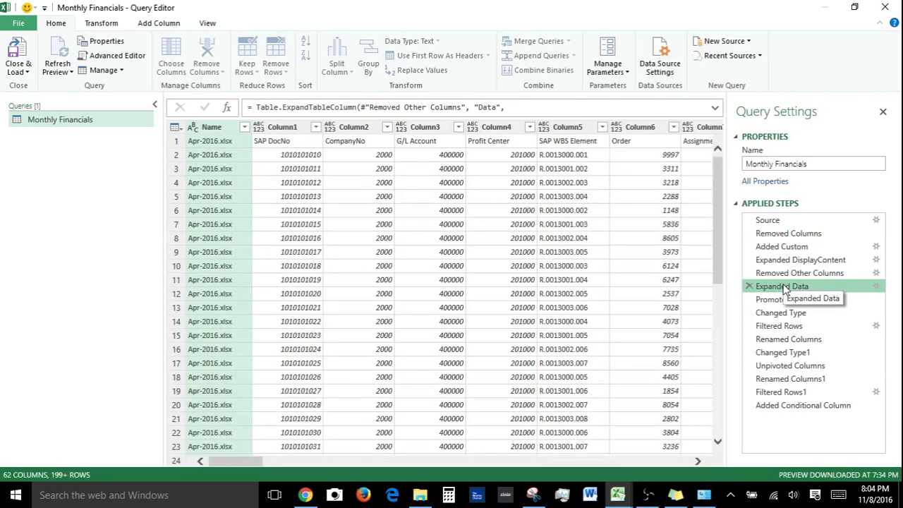
left_click(784, 302)
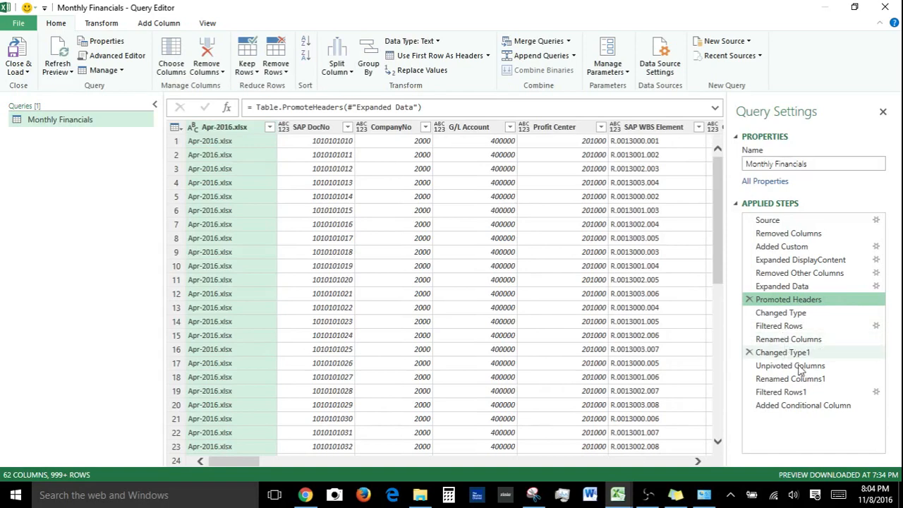
left_click(802, 406)
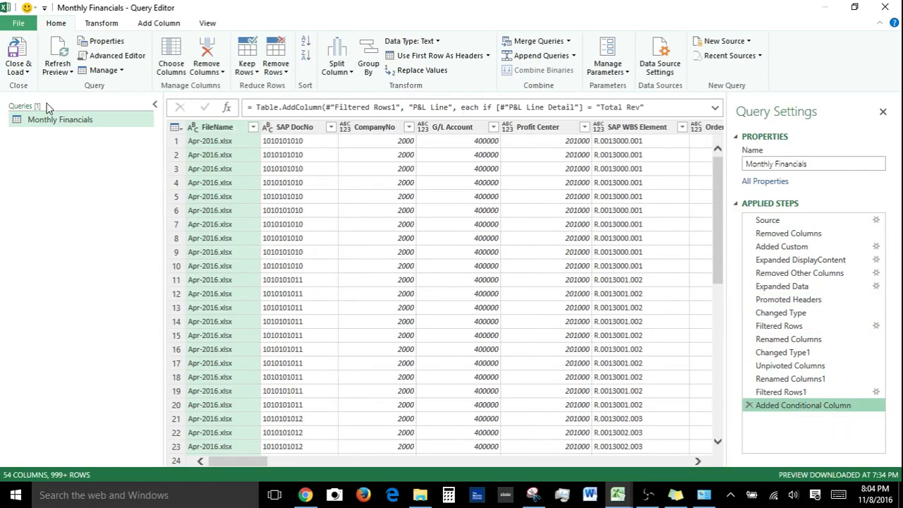
left_click(22, 69)
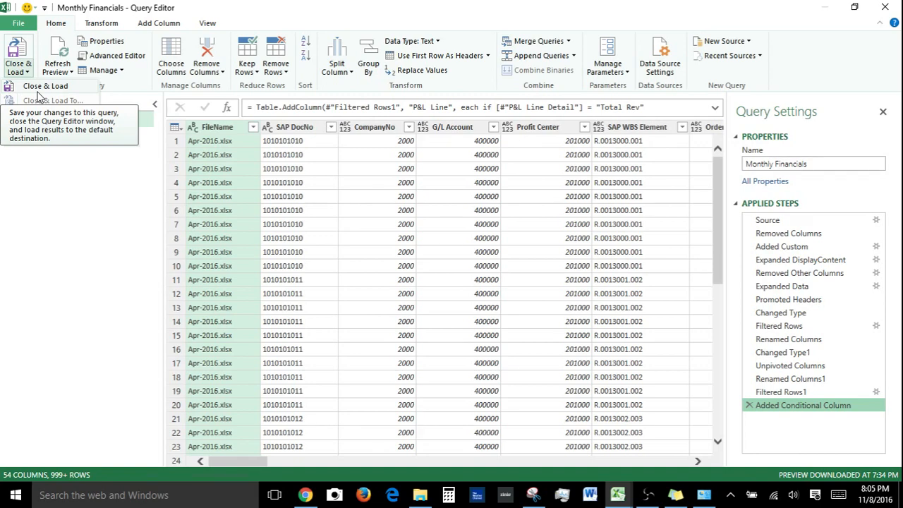
left_click(71, 73)
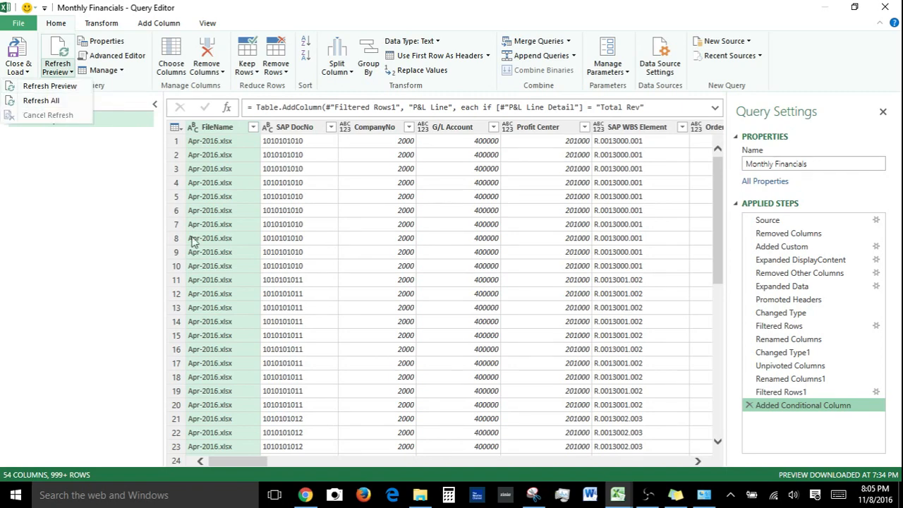
Step: Narrow the queries list to give the data preview more room
left_click(162, 195)
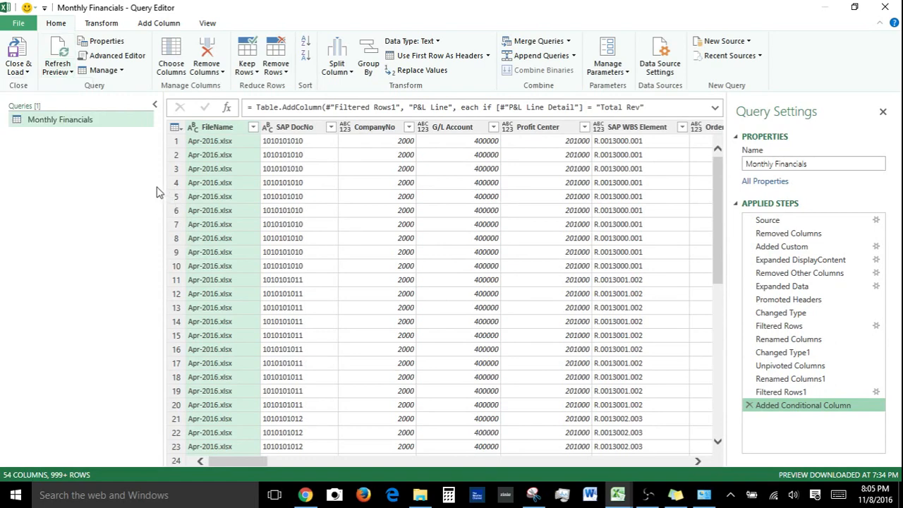
left_click_drag(162, 194, 99, 187)
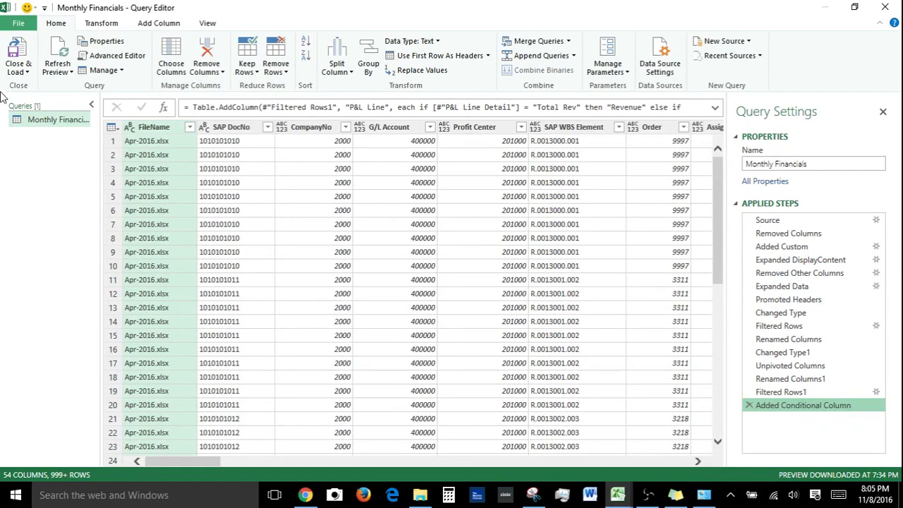
Step: Check the name and description in the Monthly Financials query properties without changing them
left_click(102, 42)
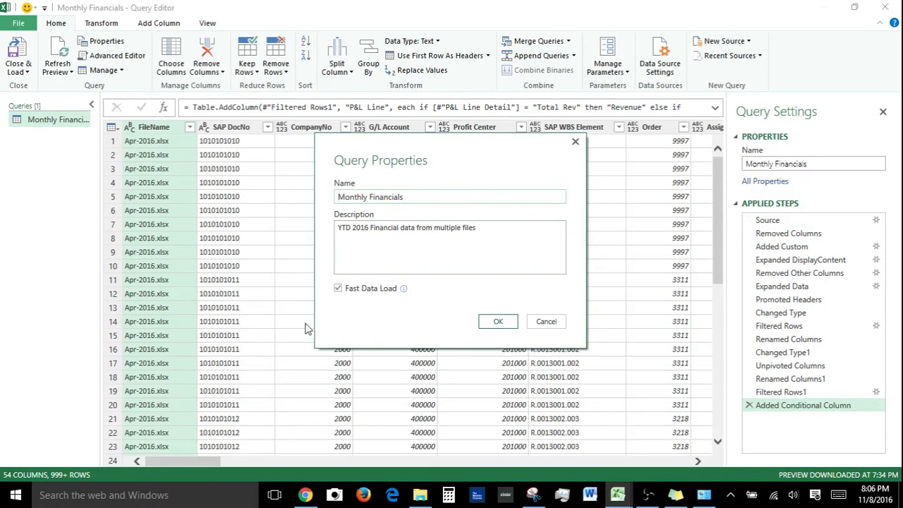
left_click(544, 323)
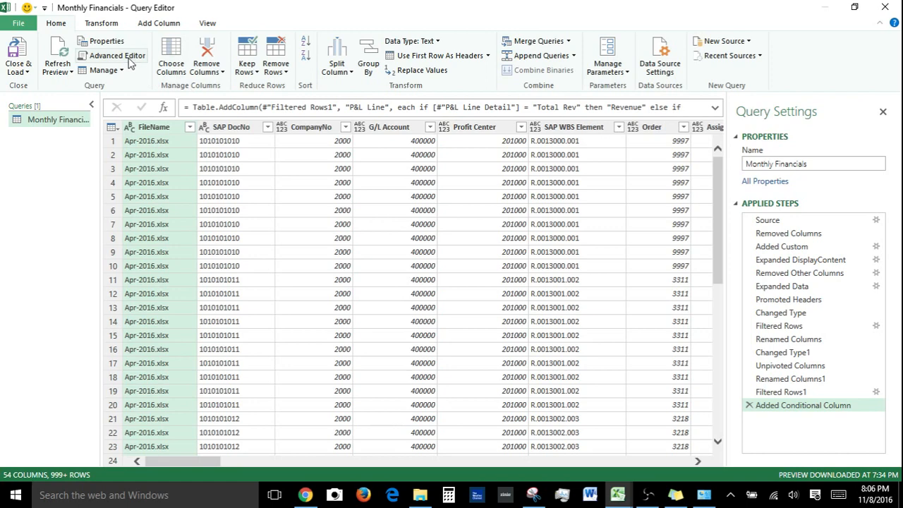
Step: Review the full M code of the Monthly Financials query in the Advanced Editor and leave it without changes
left_click(130, 62)
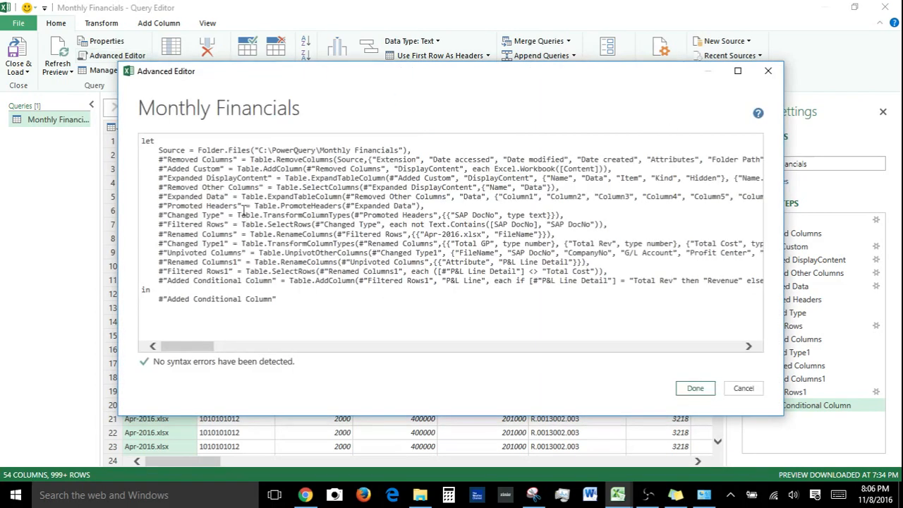
left_click_drag(209, 346, 44, 381)
left_click_drag(205, 348, 52, 389)
left_click(744, 388)
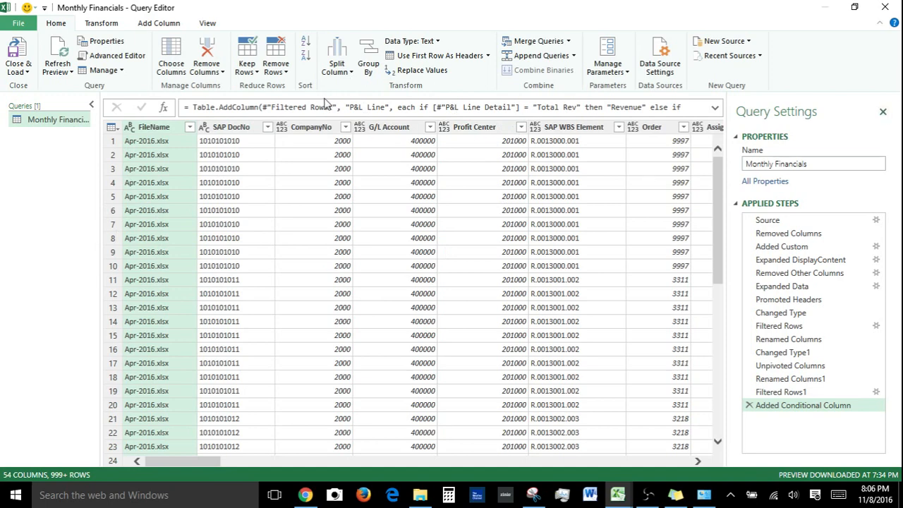
Step: Create a reference query from the Monthly Financials query
left_click(116, 72)
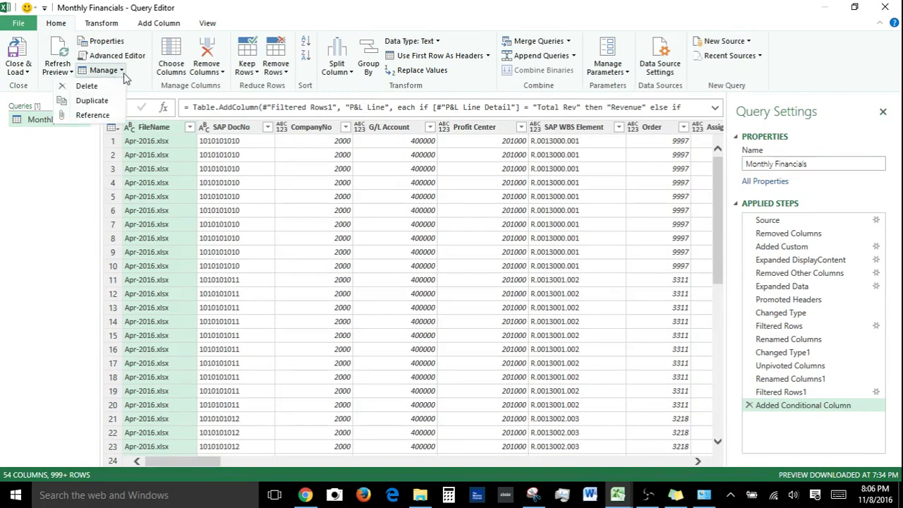
left_click(96, 117)
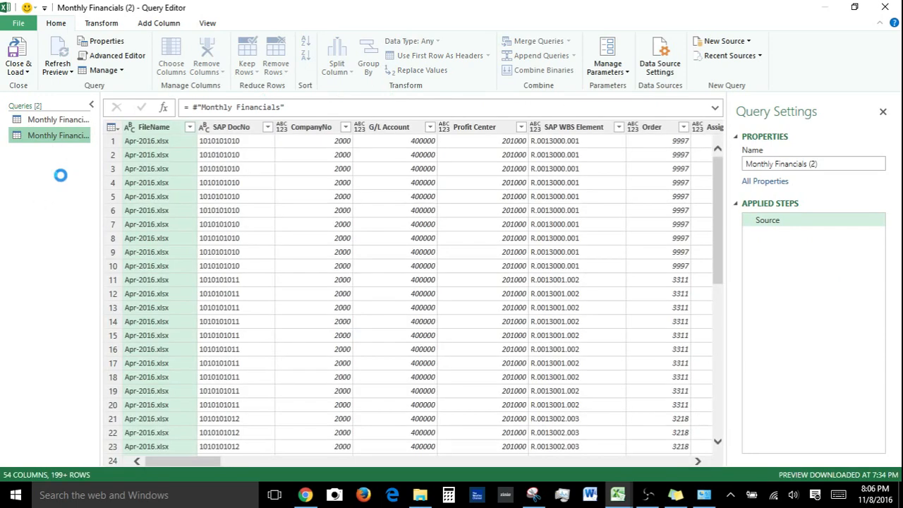
left_click(82, 136)
Step: Remove the P&L Line column from the referenced query Monthly Financials (2) and duplicate that query
left_click_drag(210, 460, 680, 460)
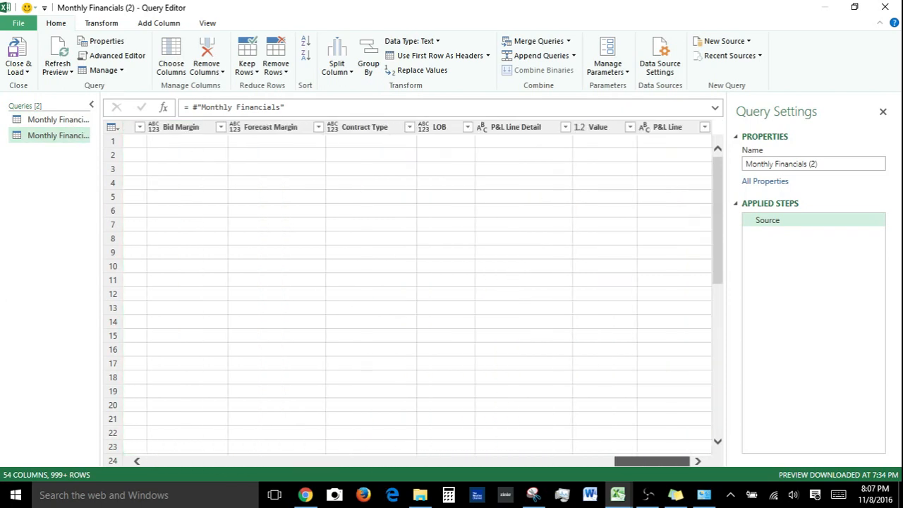
left_click(549, 129)
left_click(677, 127)
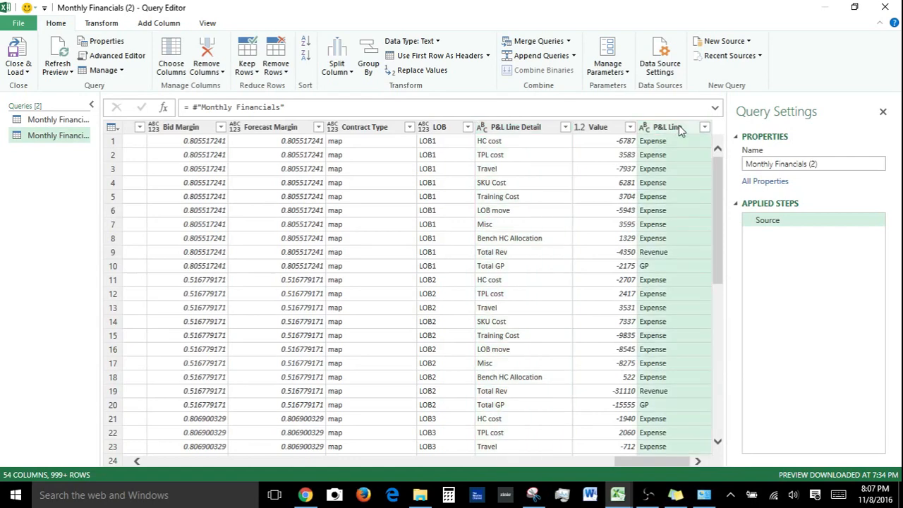
right_click(679, 127)
left_click(714, 162)
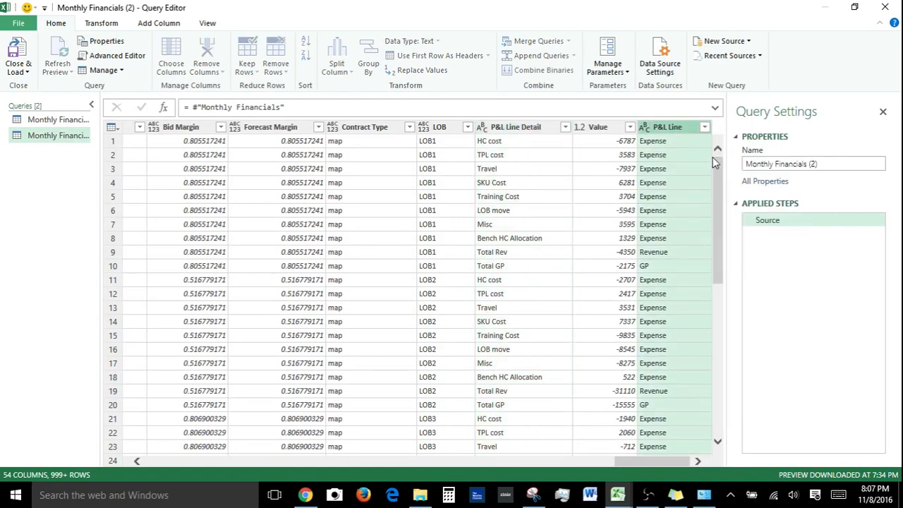
key("Delete")
left_click(656, 332)
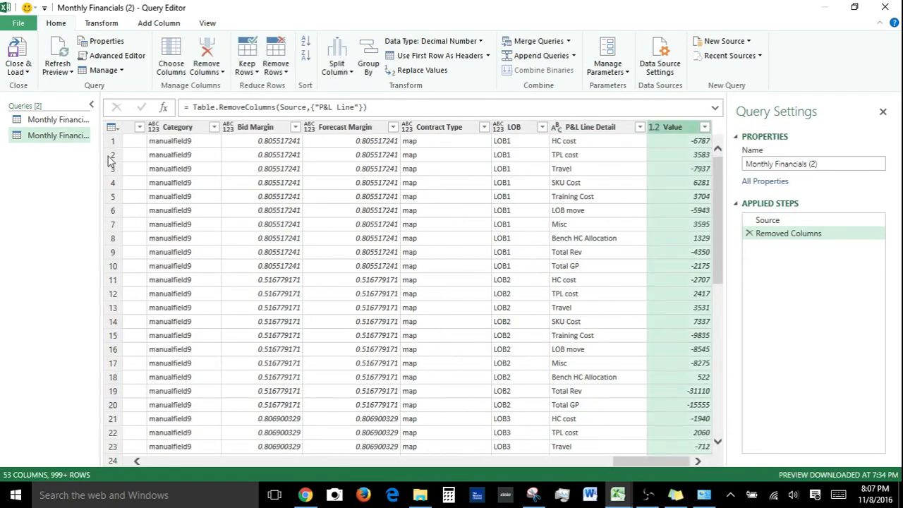
left_click(122, 72)
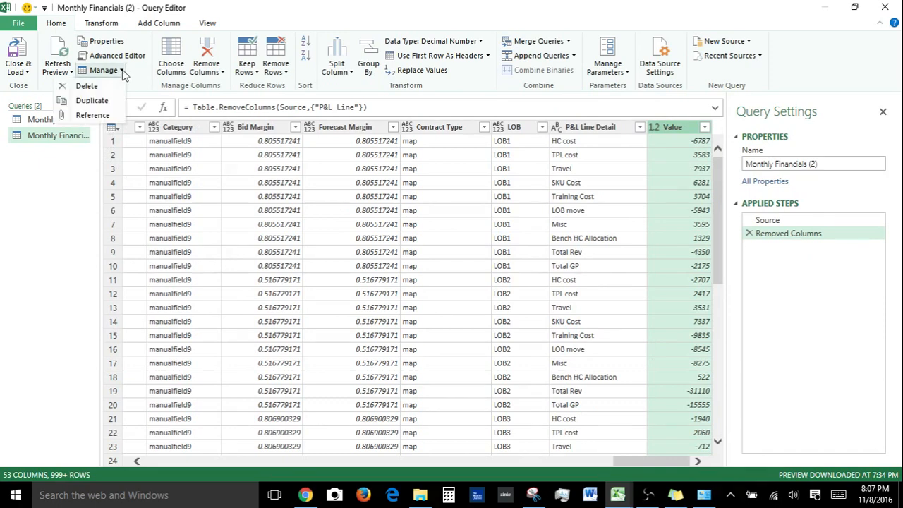
left_click(92, 100)
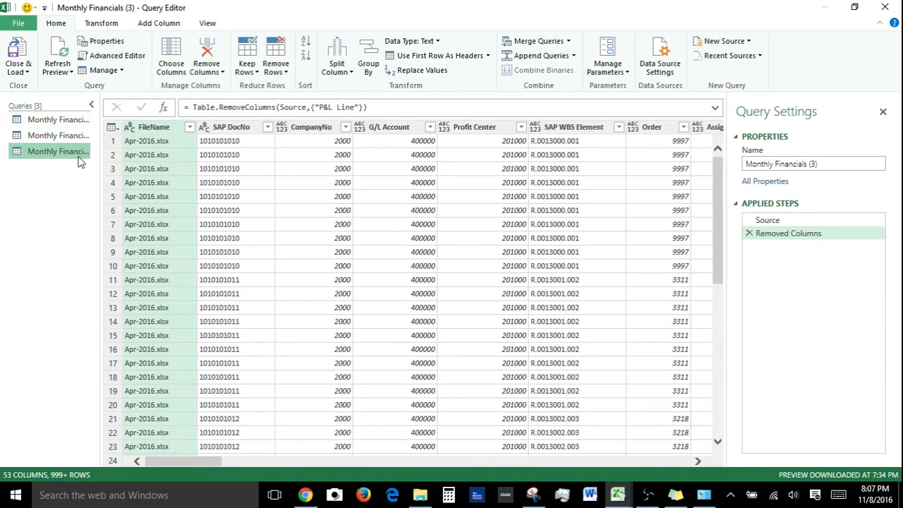
Step: Duplicate the original Monthly Financials query and check the folder path in the copy's Source step without changing it
left_click(70, 124)
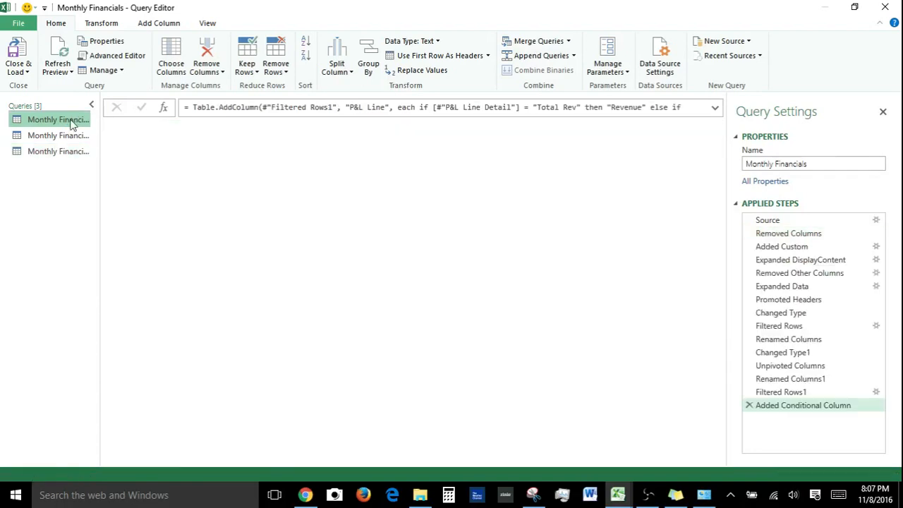
right_click(70, 121)
left_click(118, 195)
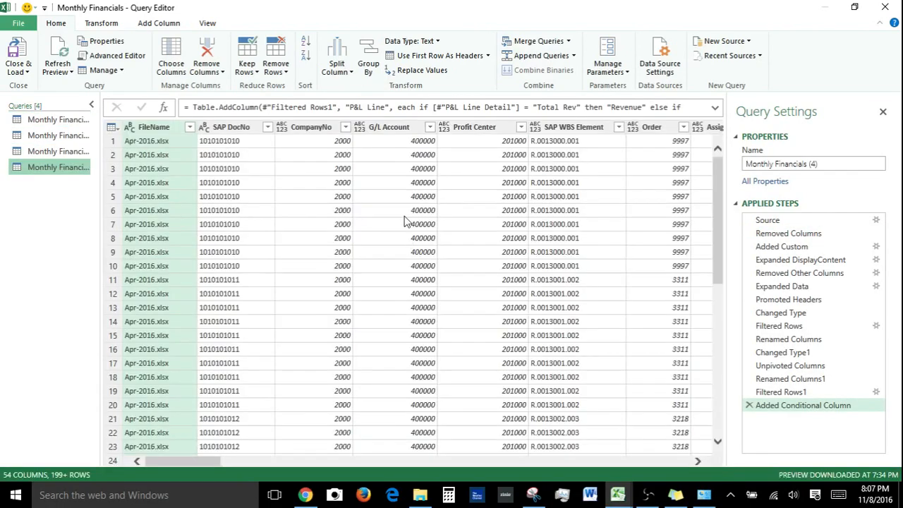
left_click(871, 220)
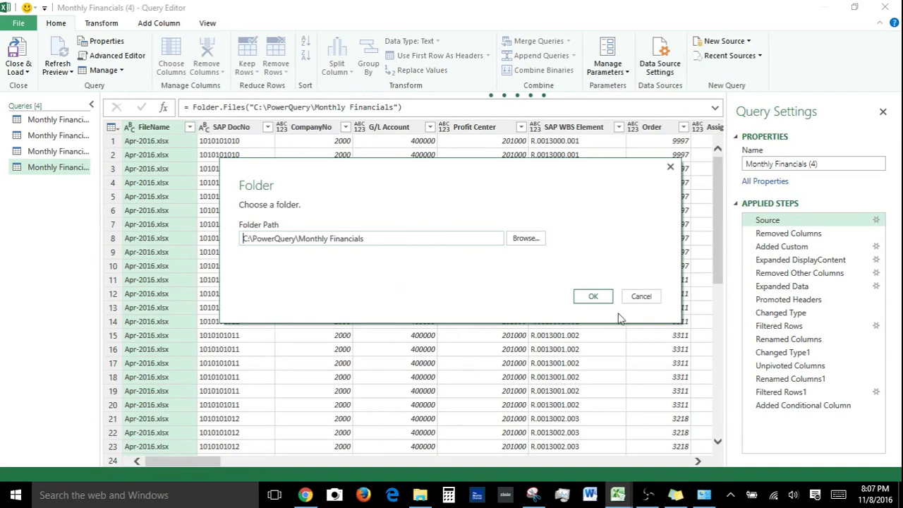
left_click(584, 299)
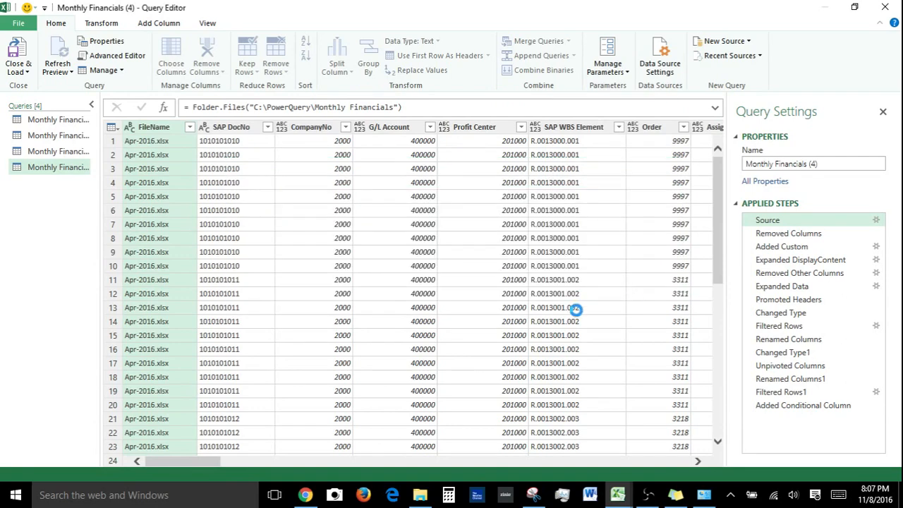
Step: Delete the referenced query Monthly Financials (2)
left_click(60, 138)
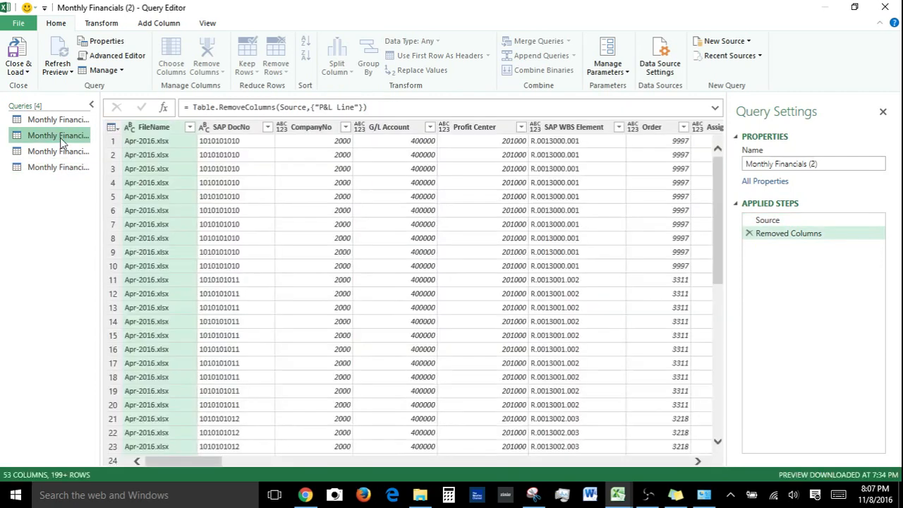
right_click(60, 138)
left_click(102, 181)
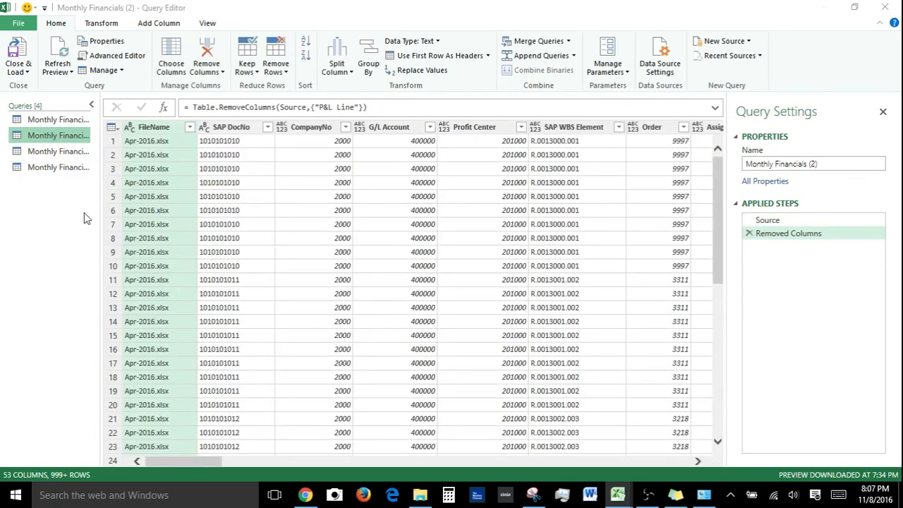
left_click(520, 272)
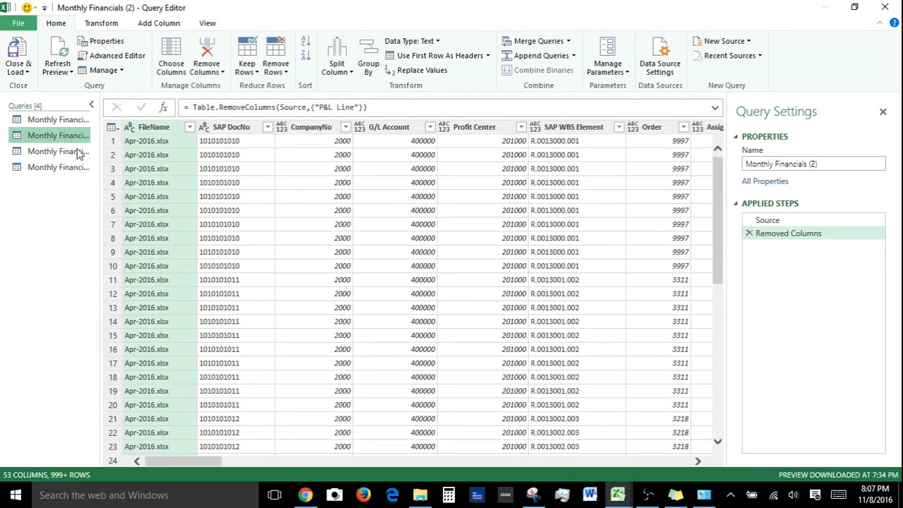
Step: Delete the duplicated query Monthly Financials (3)
left_click(75, 141)
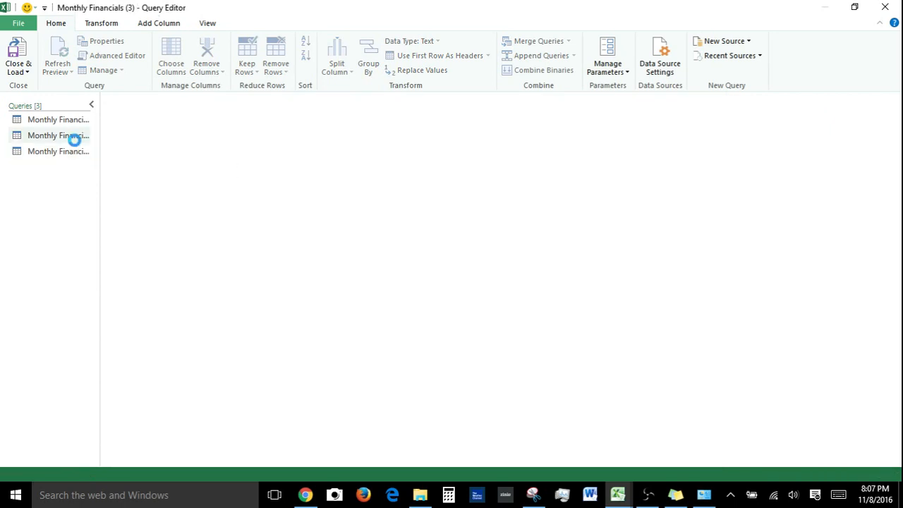
right_click(75, 141)
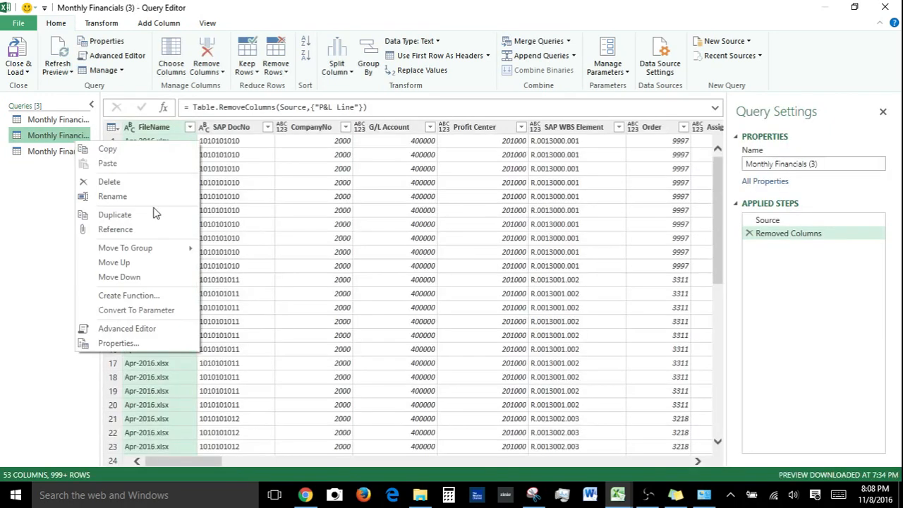
left_click(128, 182)
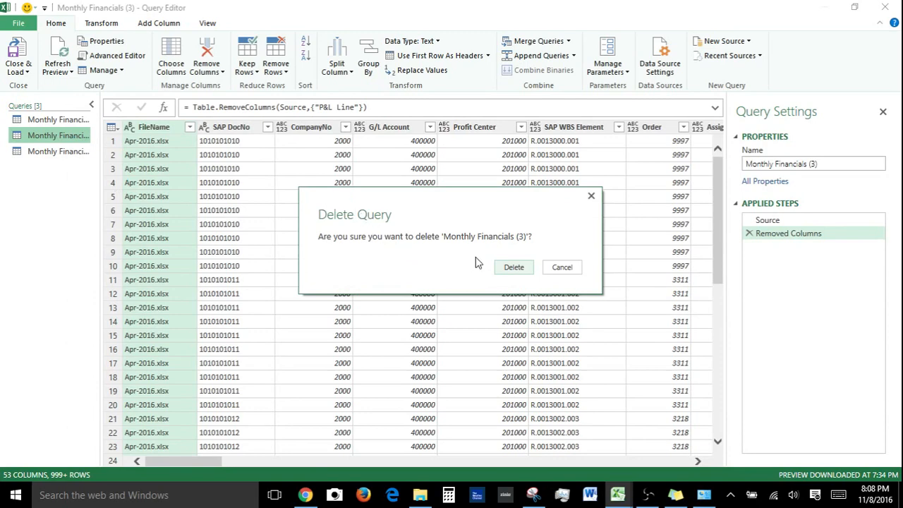
left_click(513, 268)
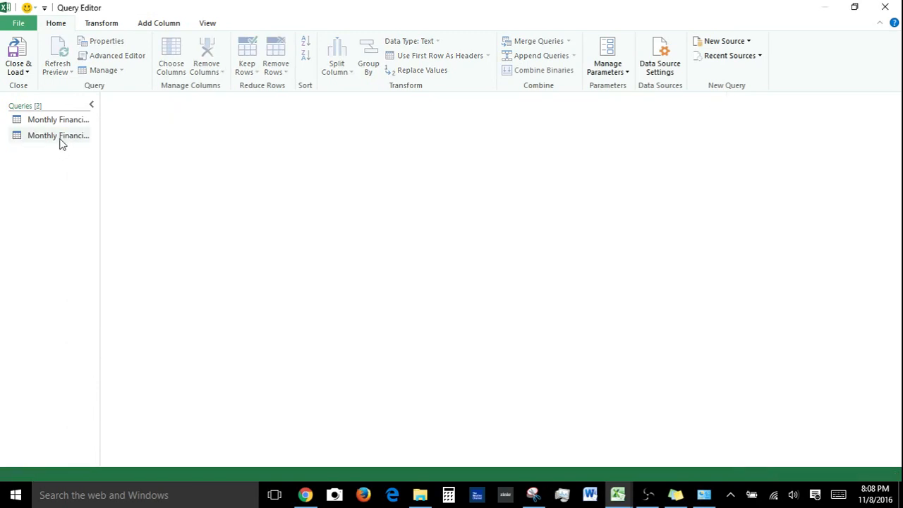
Step: Delete the remaining duplicate, Monthly Financials (4)
left_click(60, 136)
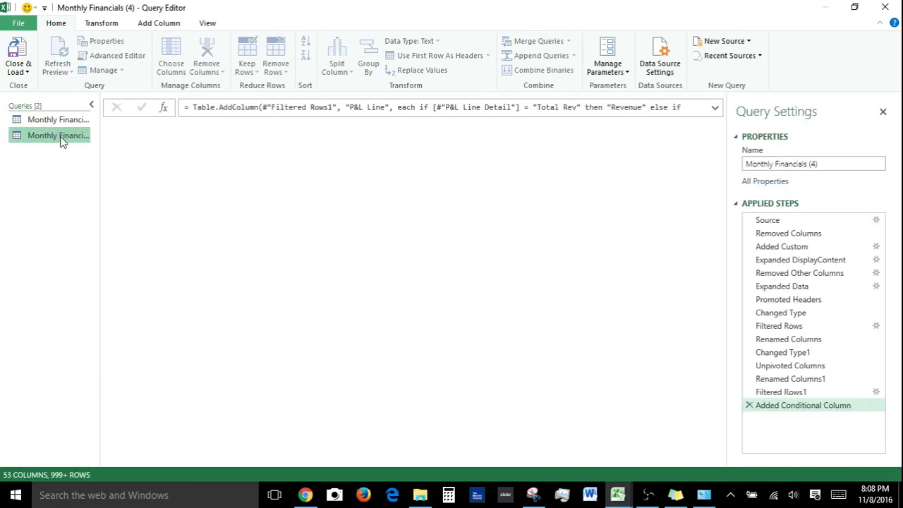
right_click(60, 141)
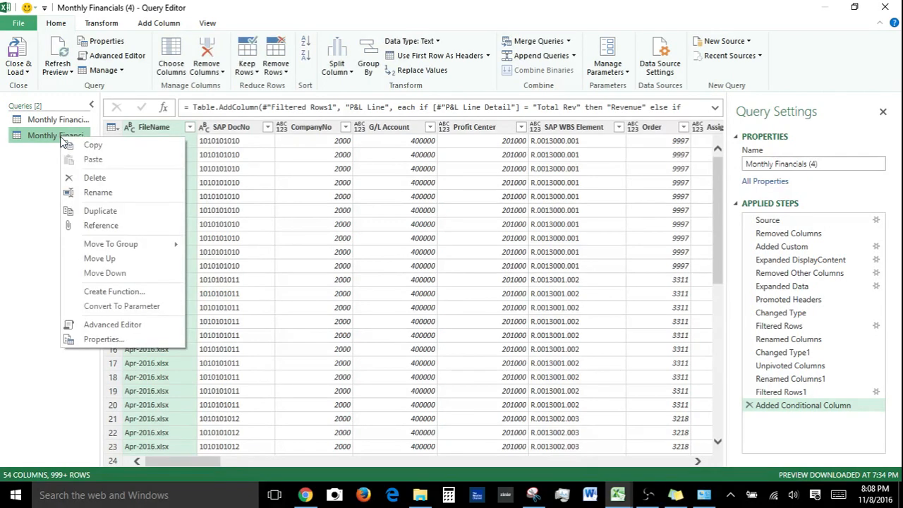
left_click(99, 178)
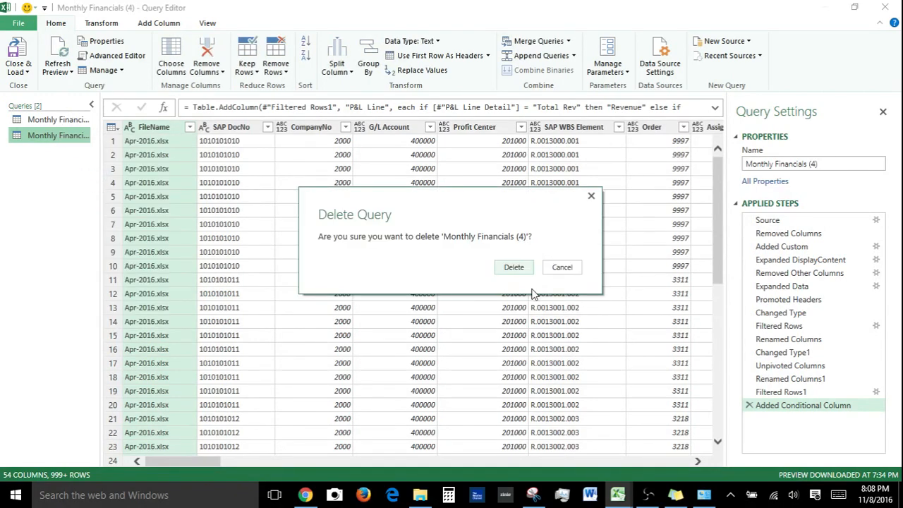
left_click(520, 270)
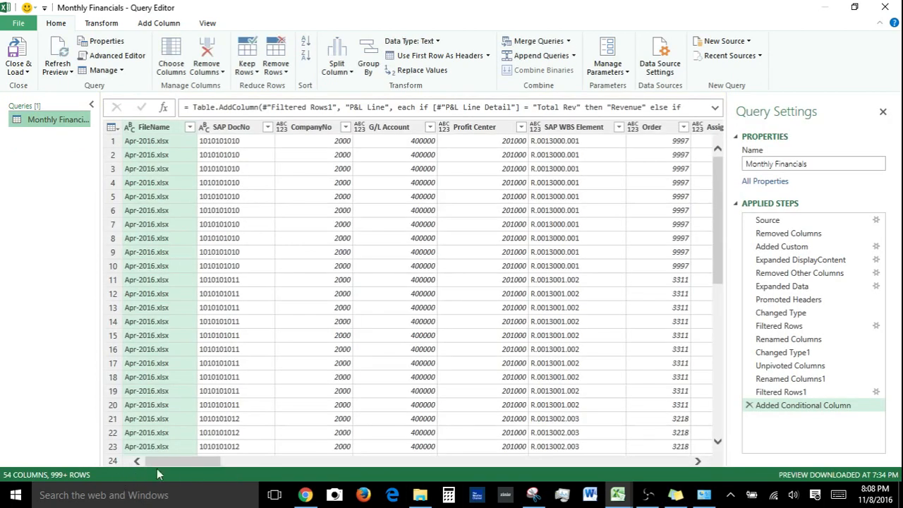
Step: In Choose Columns, deselect all columns and mark G/L Account, Invoice#, Doc Header, Ref, Ref.key 1, Ref.key 2, Ref.key 3 and Client to keep
mouse_move(170, 462)
left_mouse_down()
mouse_move(619, 462)
mouse_move(167, 462)
left_mouse_up()
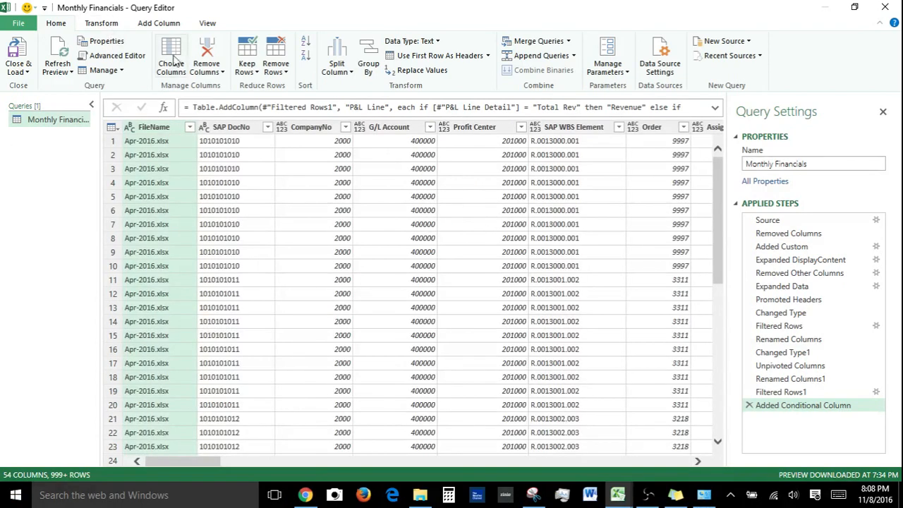
left_click(173, 58)
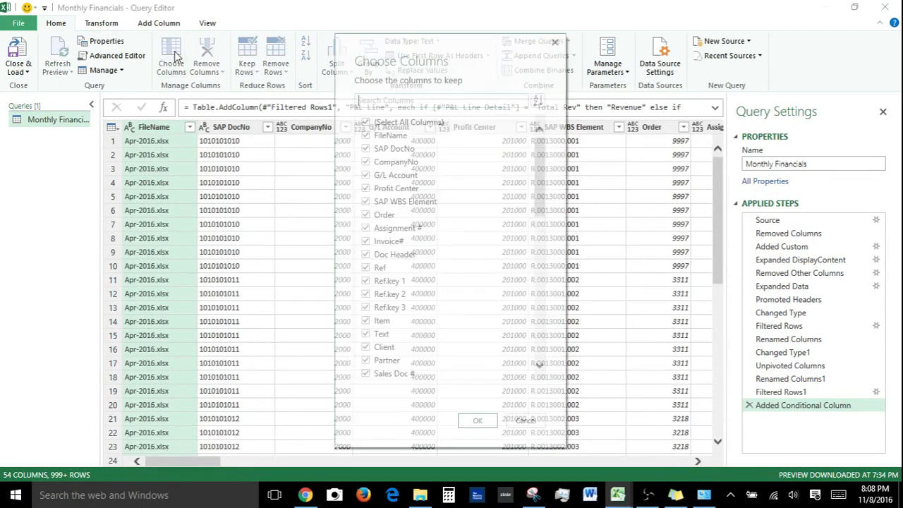
left_click(366, 122)
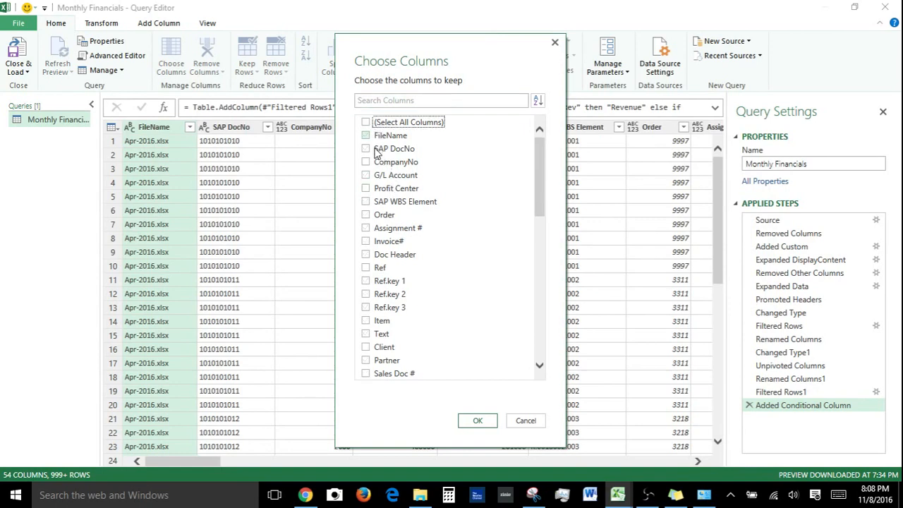
left_click(367, 175)
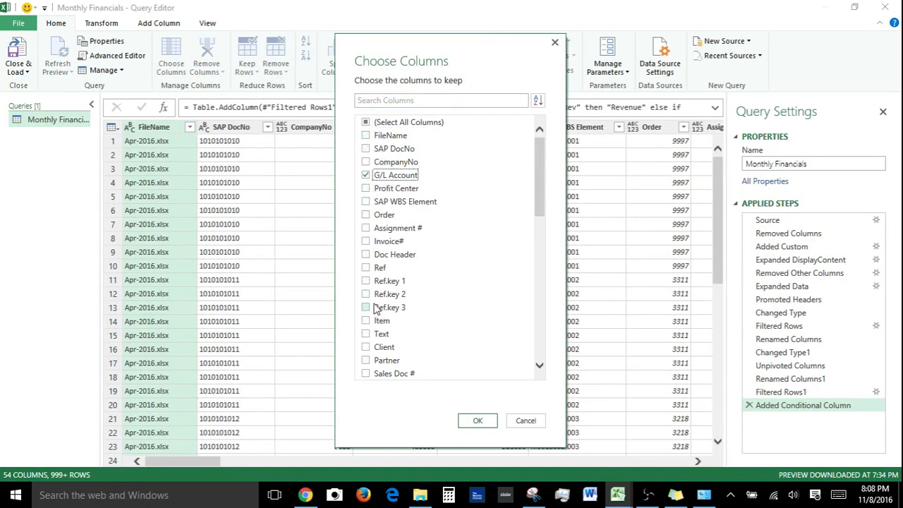
left_click(366, 254)
left_click(365, 269)
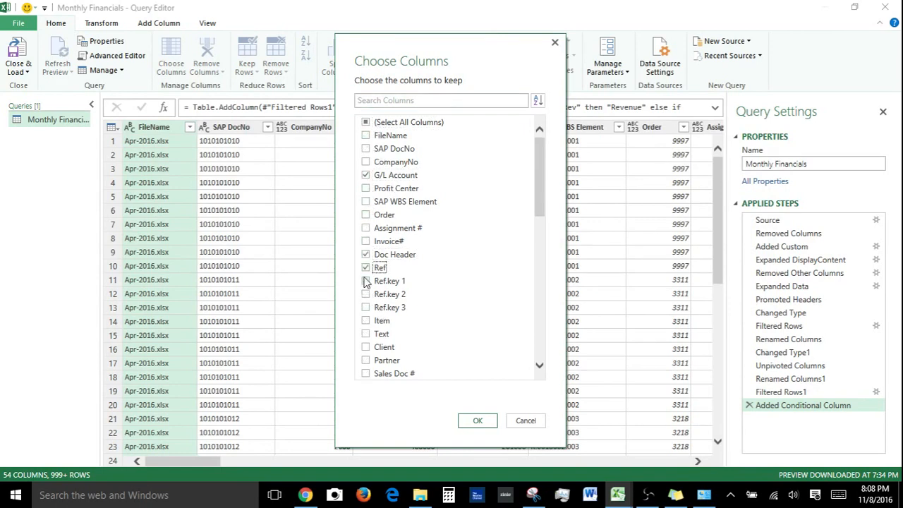
left_click(365, 281)
left_click(366, 294)
left_click(365, 308)
left_click(365, 241)
Step: Also mark Posted on, LOB, P&L Line Detail, Value and P&L Line to keep, and apply the column selection
left_click_drag(541, 199, 522, 281)
left_click(366, 193)
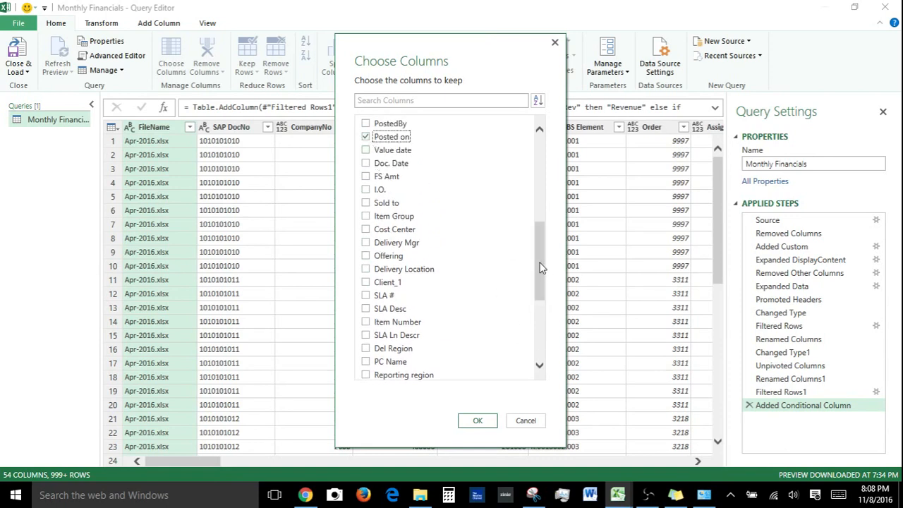
left_click_drag(542, 269, 545, 365)
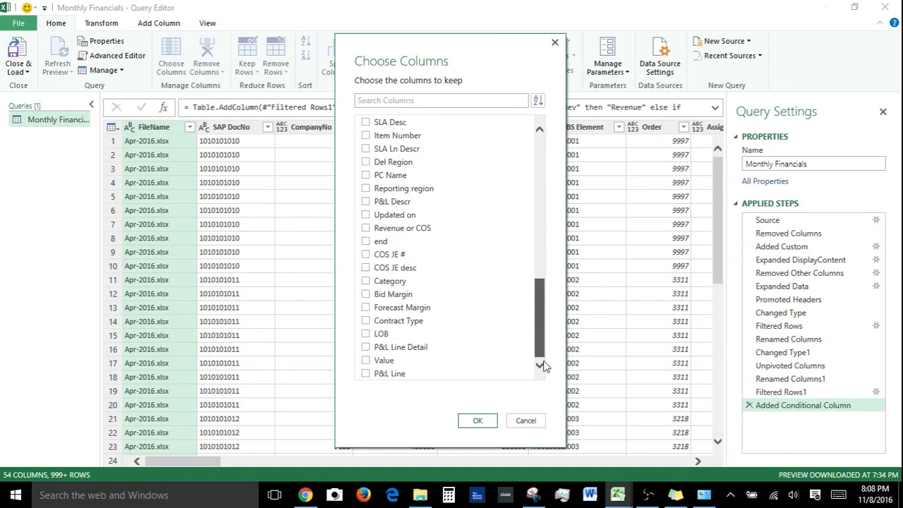
left_click(367, 361)
left_click(367, 373)
left_click(365, 347)
left_click(366, 334)
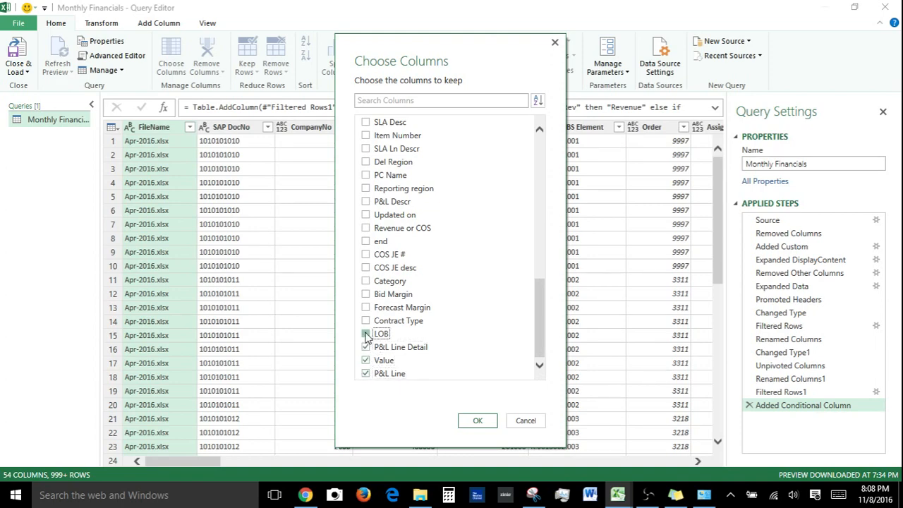
left_click(484, 423)
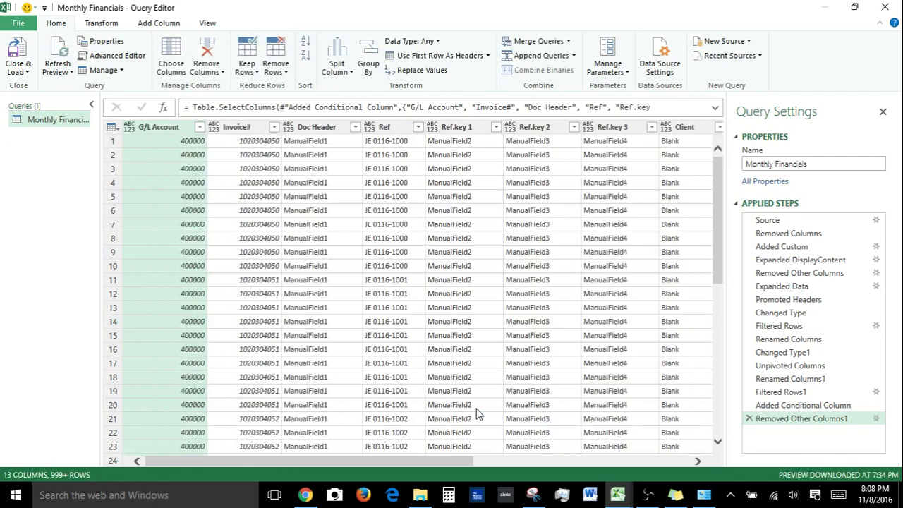
Step: Add Profit Center to the columns kept in the Monthly Financials query by revising the column selection
left_click_drag(460, 460, 675, 462)
left_click_drag(484, 490, 2, 395)
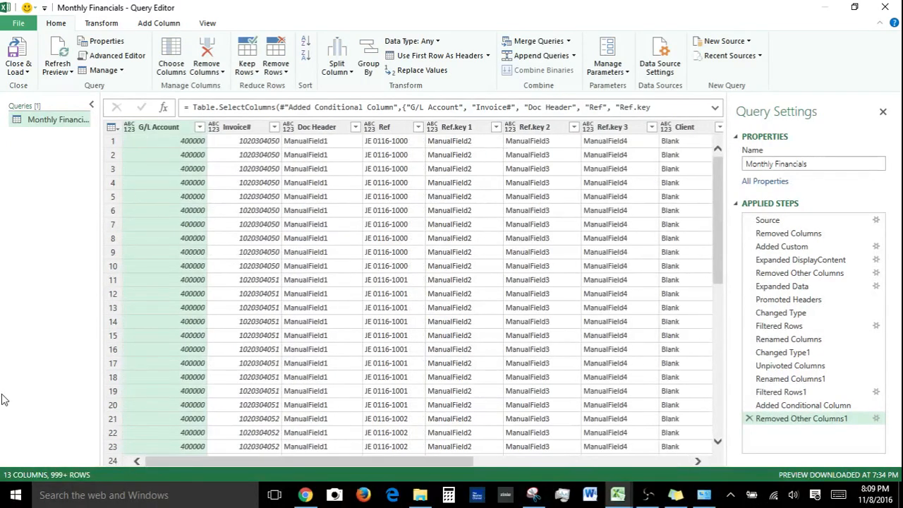
left_click(175, 71)
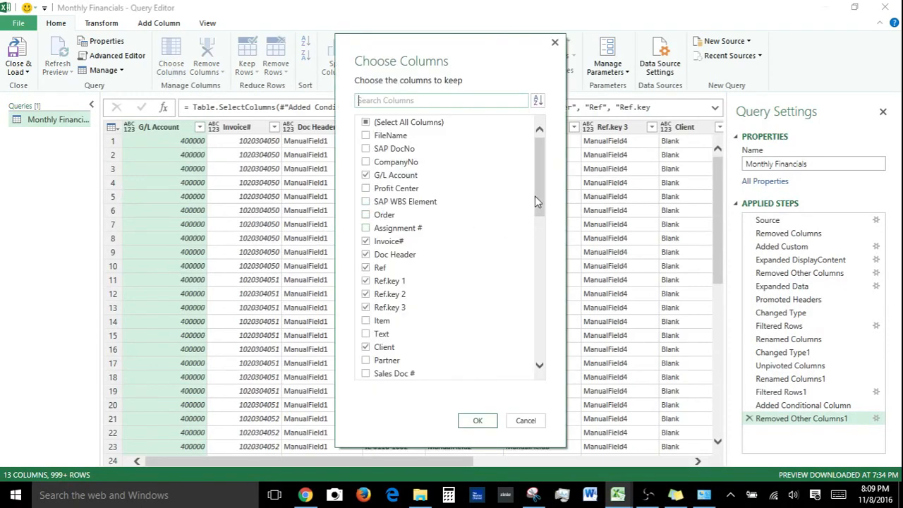
left_click(366, 189)
left_click(480, 421)
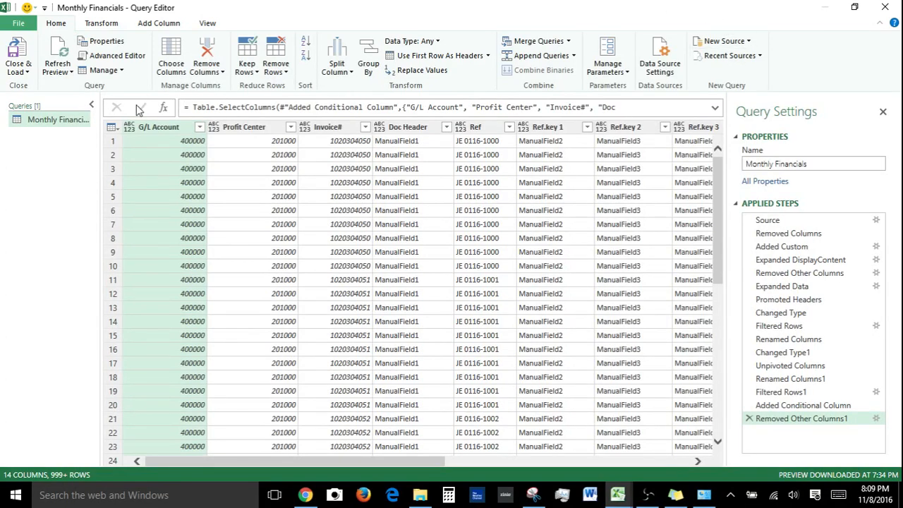
Step: Add Partner to the columns kept in the Monthly Financials query by revising the column selection
left_click(165, 68)
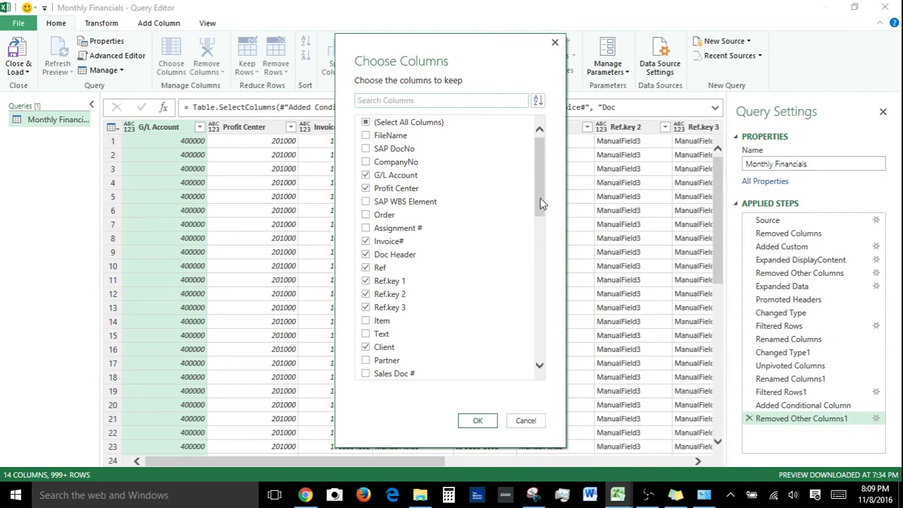
left_click_drag(542, 180, 534, 208)
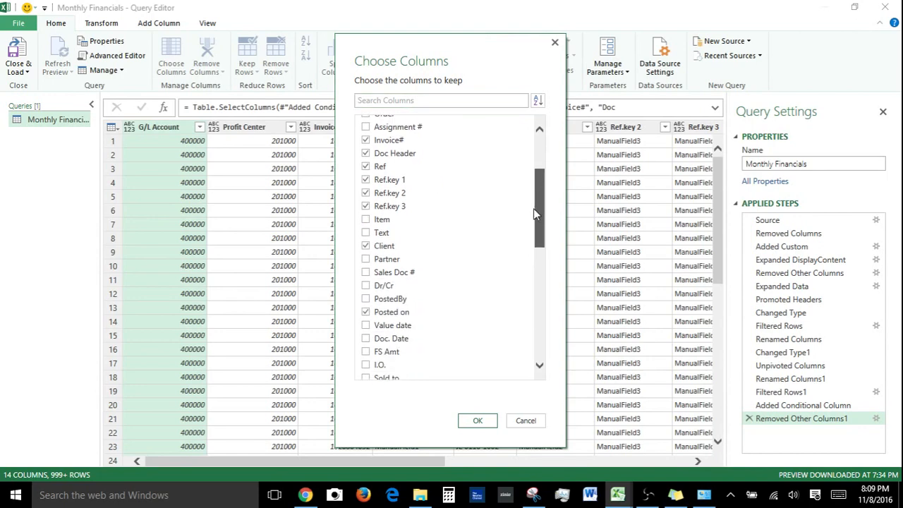
left_click(367, 259)
left_click(478, 421)
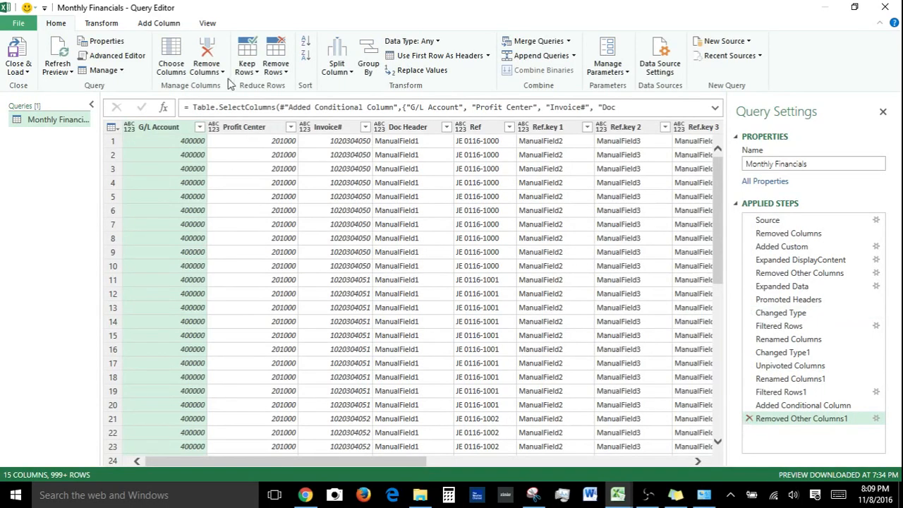
Step: Remove the Client and Partner columns together from the Monthly Financials query
left_click_drag(397, 462, 663, 502)
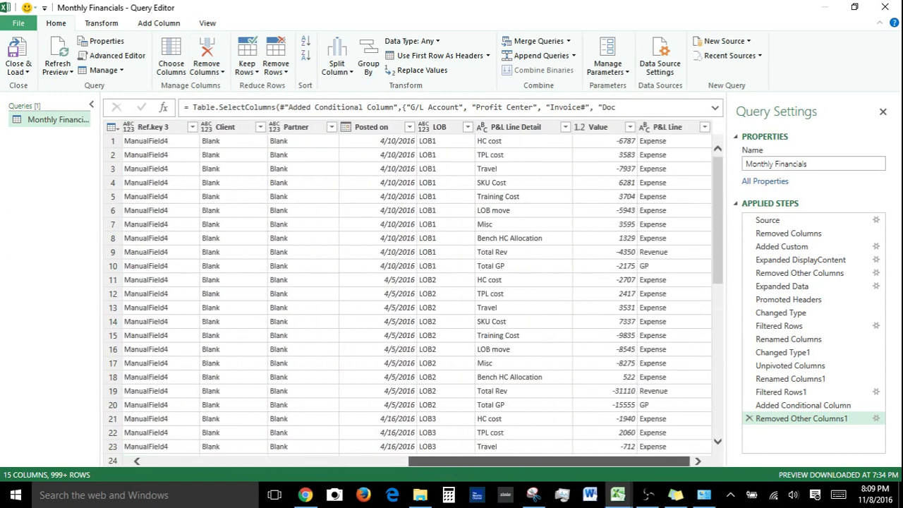
left_click(249, 129)
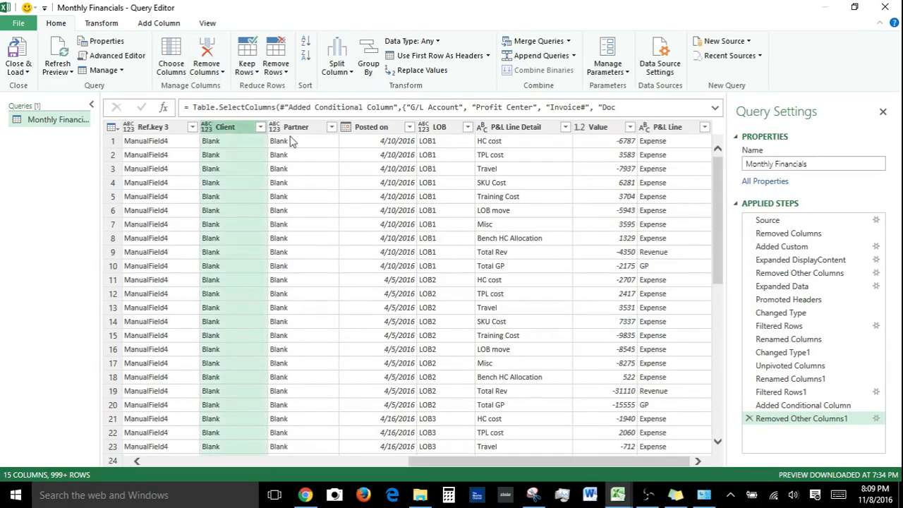
left_click(287, 132, "ctrl")
right_click(287, 132)
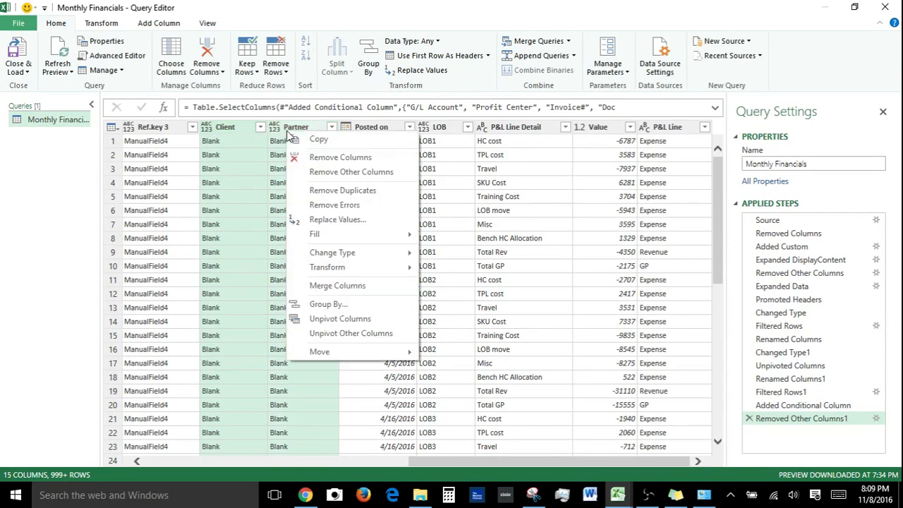
left_click(326, 159)
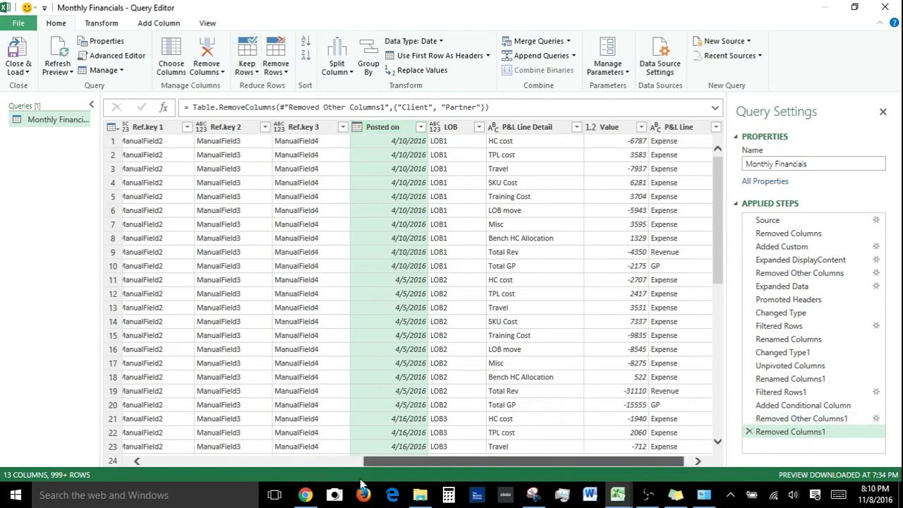
Step: Remove the top 3 rows from the Monthly Financials query
left_click_drag(548, 462, 115, 465)
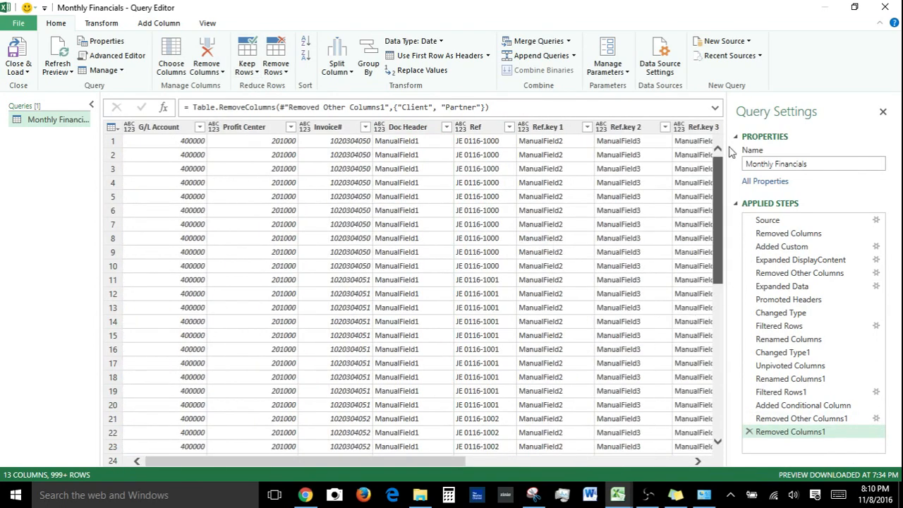
left_click(107, 162)
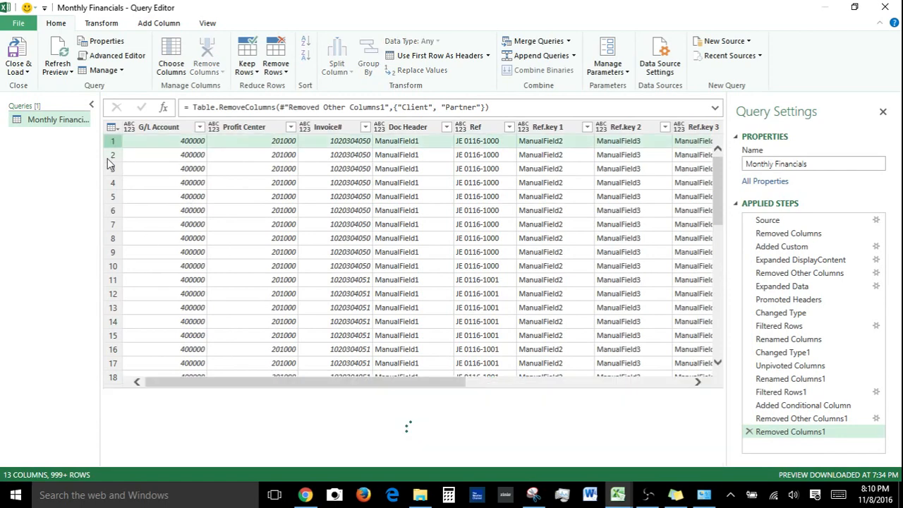
left_click(119, 182)
left_click(115, 160)
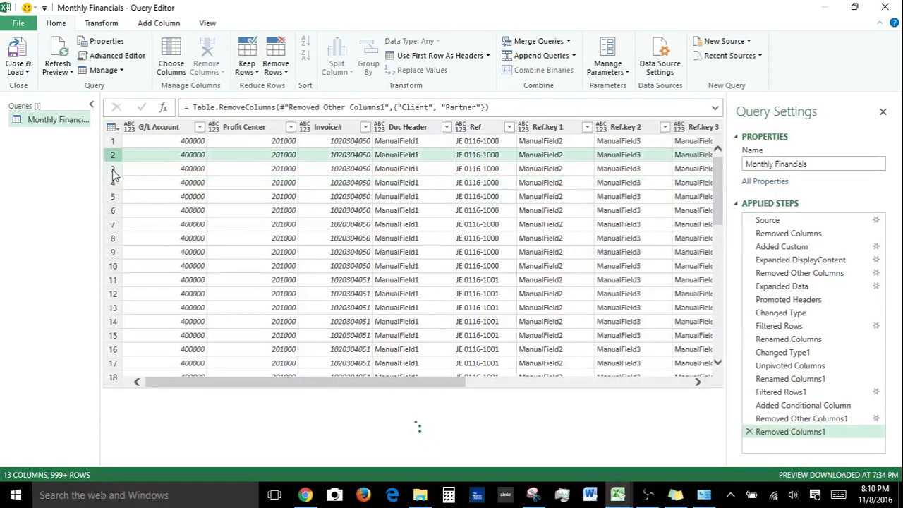
left_click(113, 170)
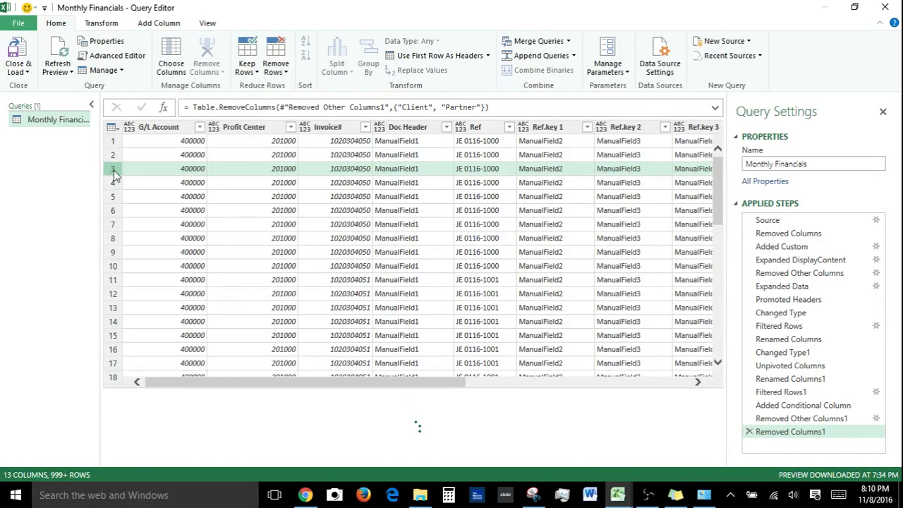
left_click(275, 70)
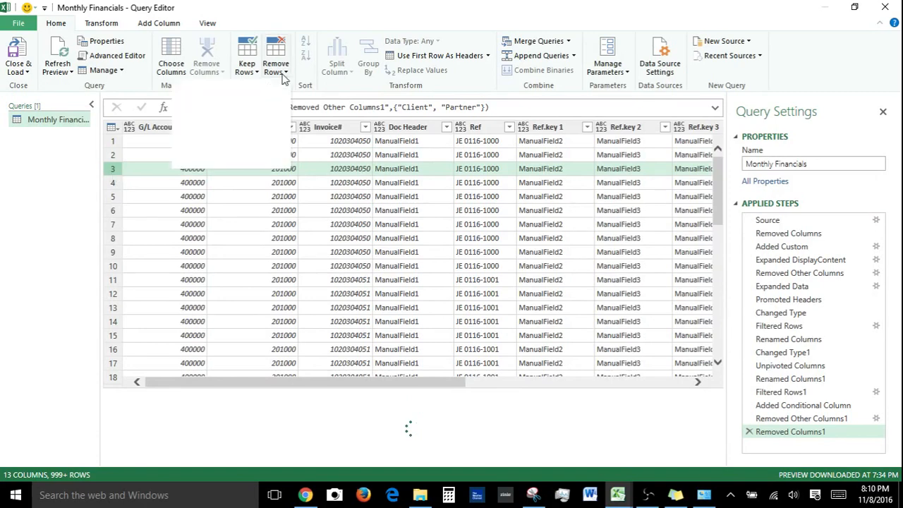
left_click(267, 88)
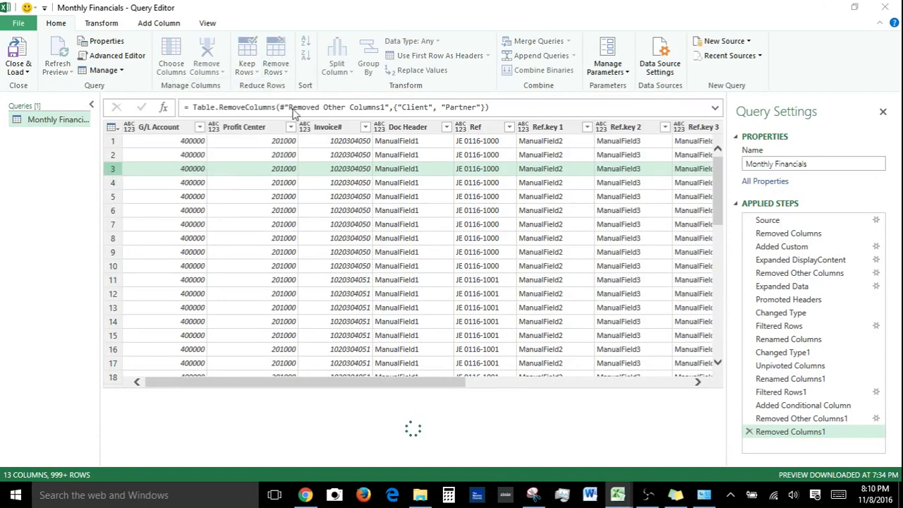
type("3")
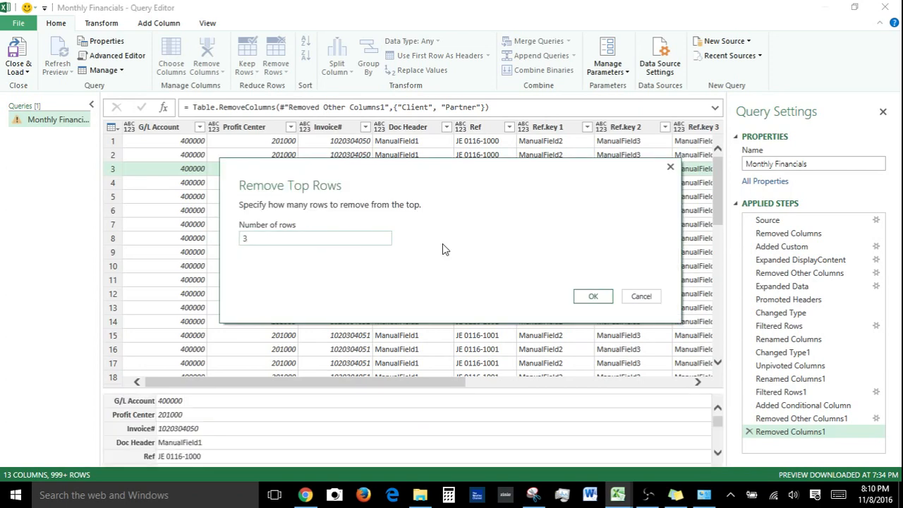
key("Return")
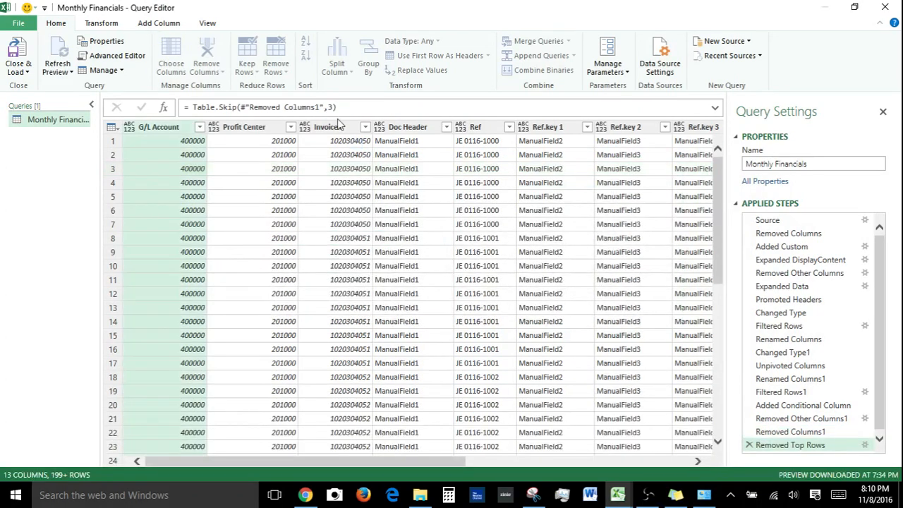
Step: Edit the Table.Skip formula of the Removed Top Rows step so that it skips 30 rows
left_click_drag(320, 107, 332, 108)
left_click(328, 108)
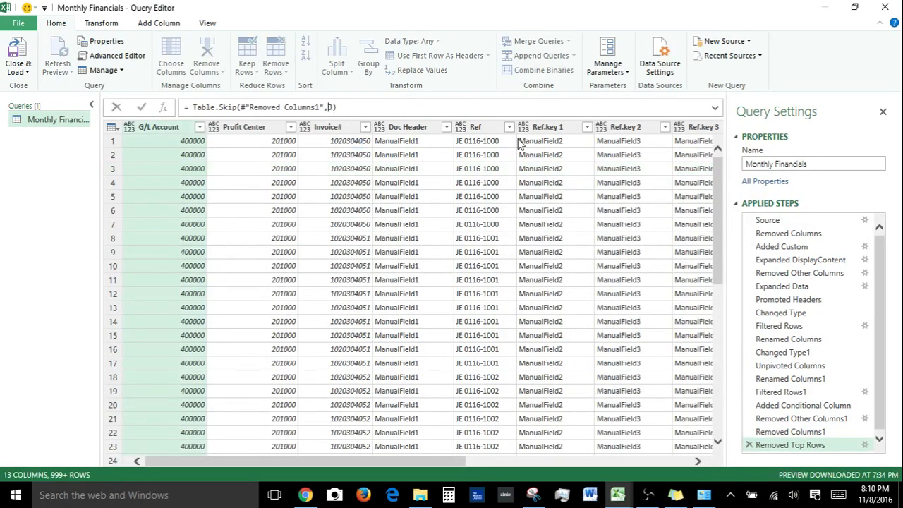
type("30")
key("Return")
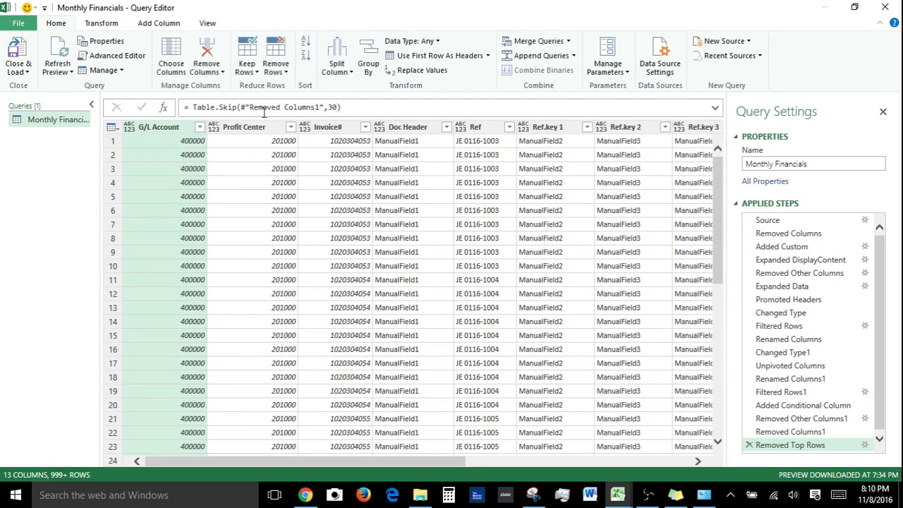
left_click(223, 72)
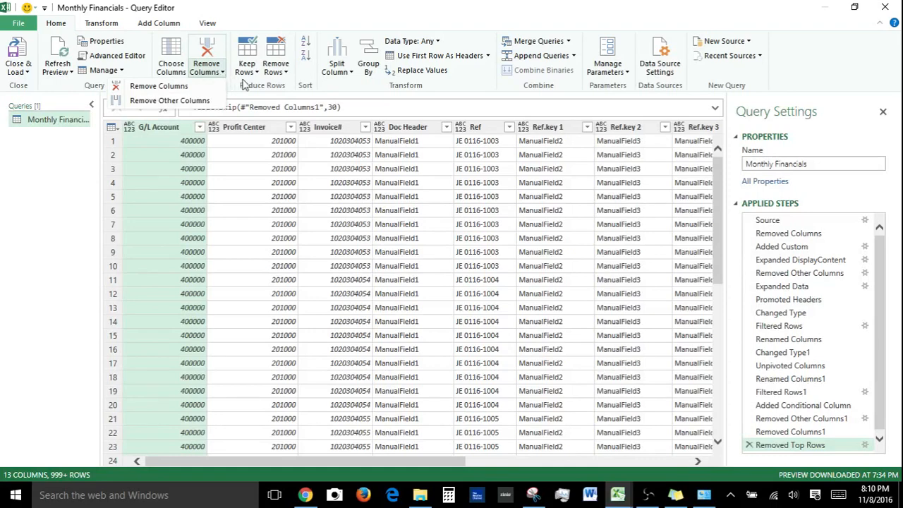
left_click(276, 71)
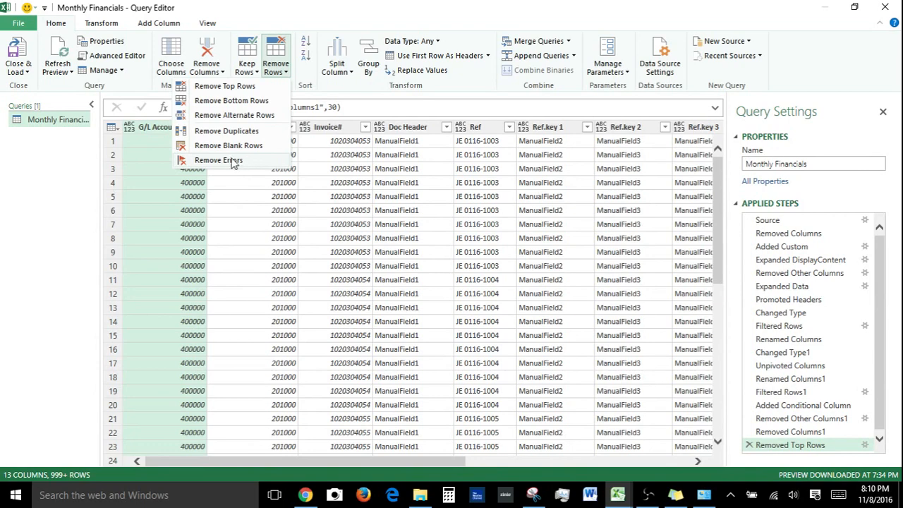
left_click(252, 74)
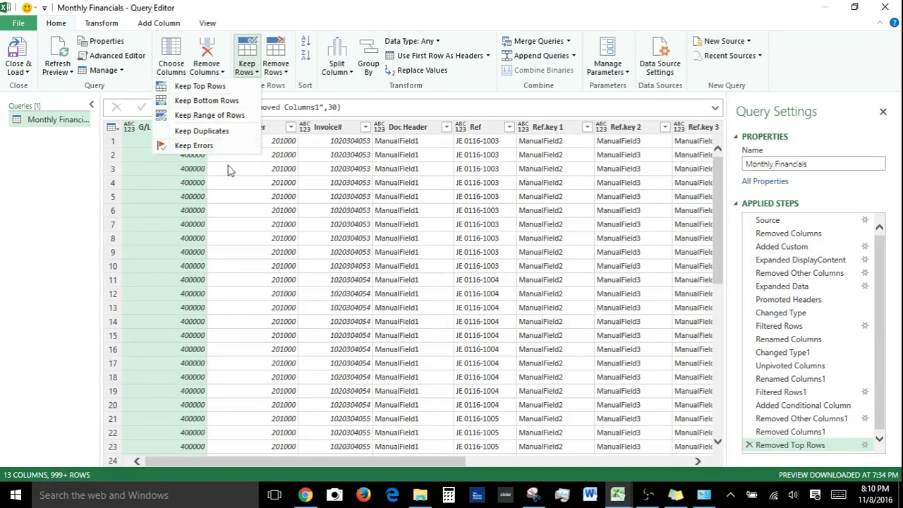
Step: Sort the rows by G/L Account in ascending order and delete the Sorted Rows step again
left_click(307, 44)
left_click(307, 44)
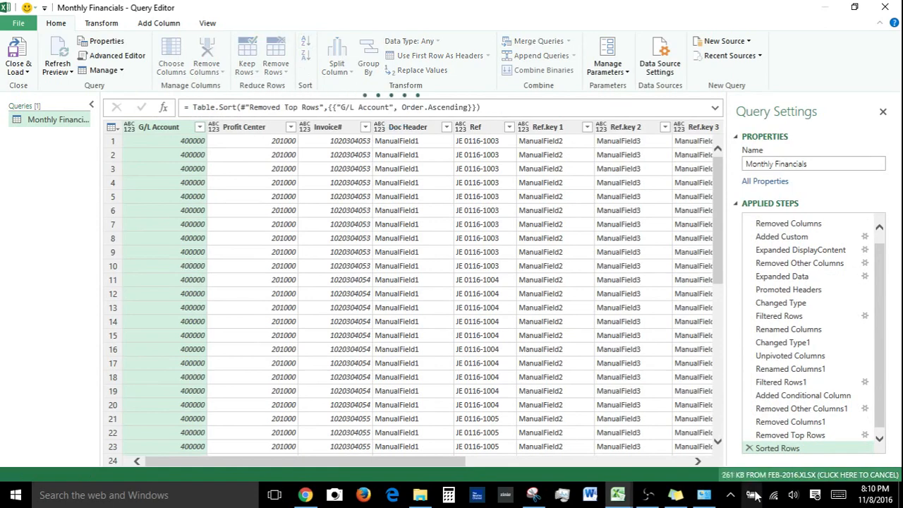
left_click(750, 449)
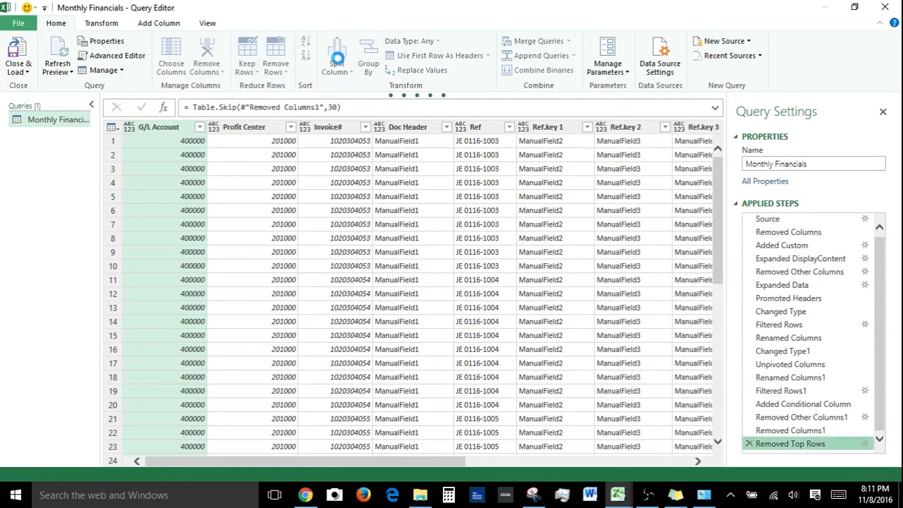
Step: Examine the Split Column by Delimiter settings for the G/L Account column and cancel without splitting
left_click(339, 64)
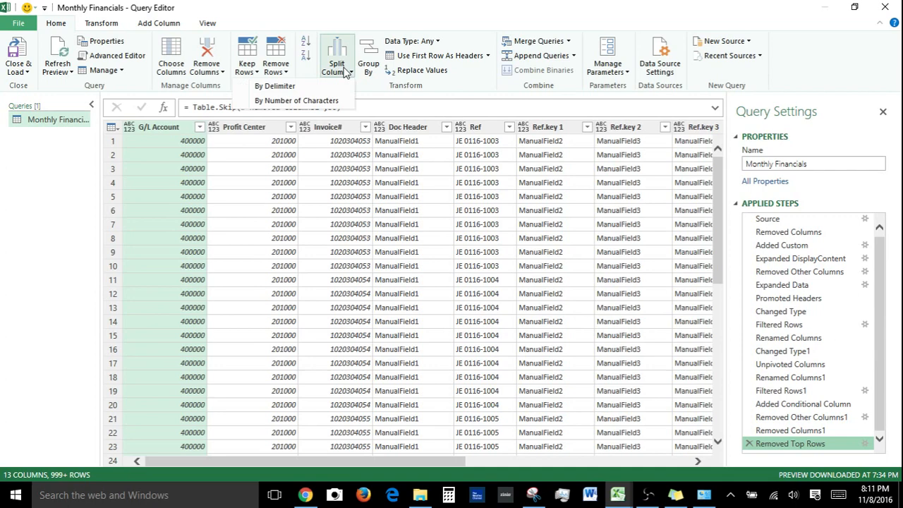
left_click(311, 91)
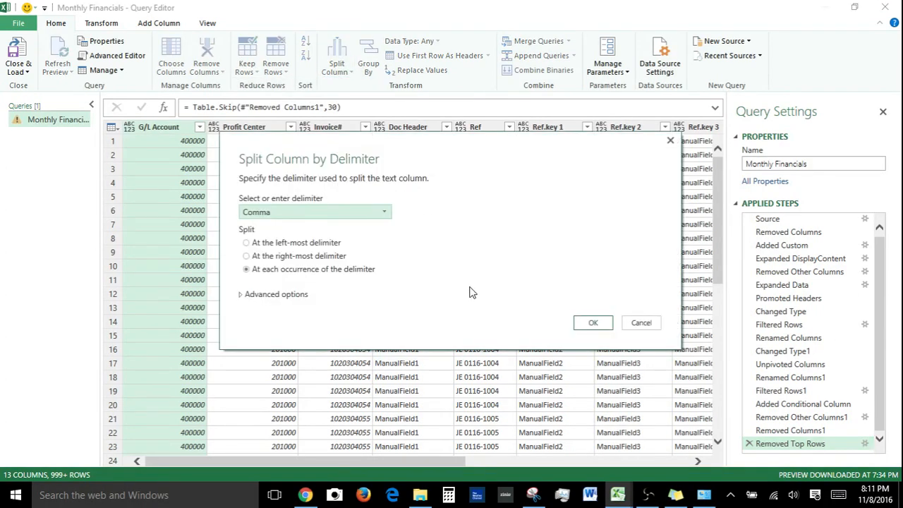
left_click(640, 322)
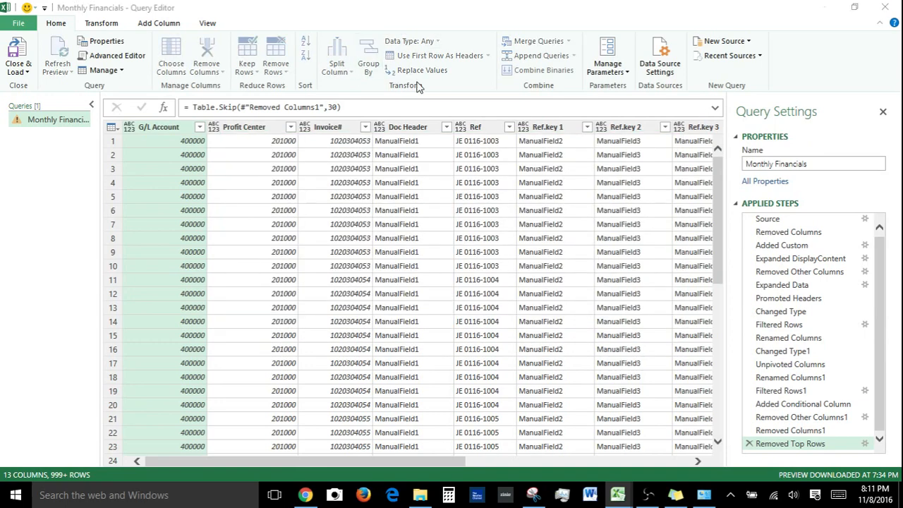
left_click(637, 351)
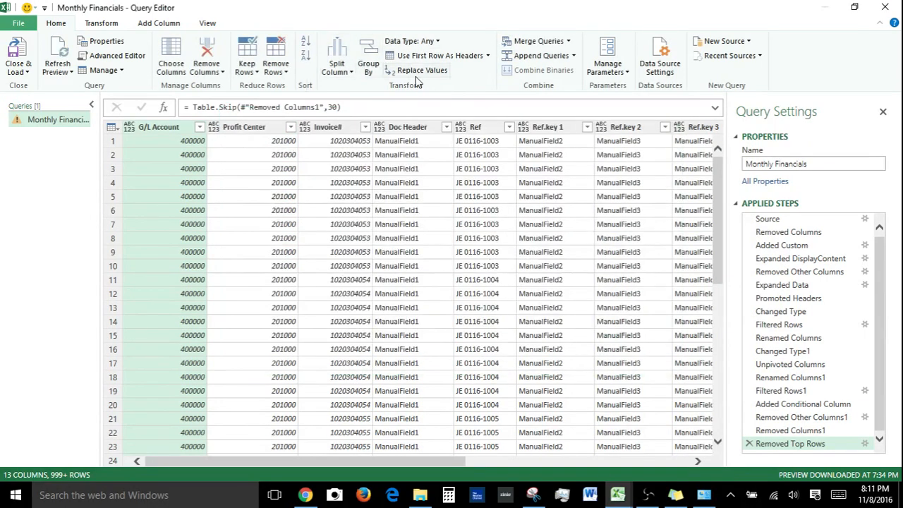
Step: Set the data type of the G/L Account column to Text
left_click(437, 42)
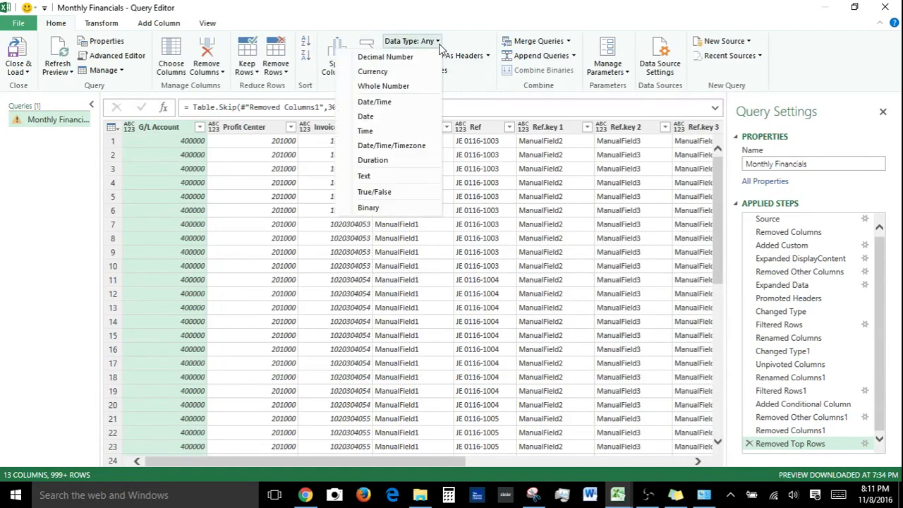
left_click(249, 10)
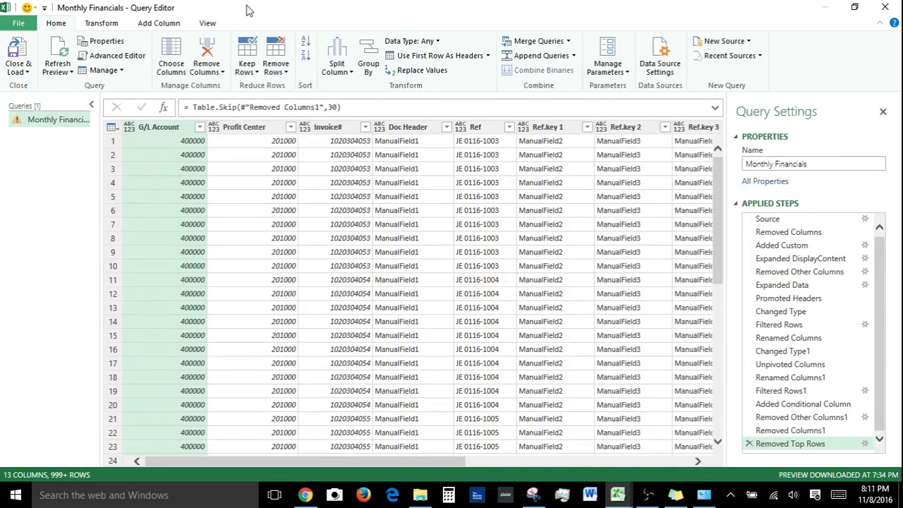
Step: Examine the Replace Values settings including the advanced options for the G/L Account column, and cancel without replacing
left_click(422, 70)
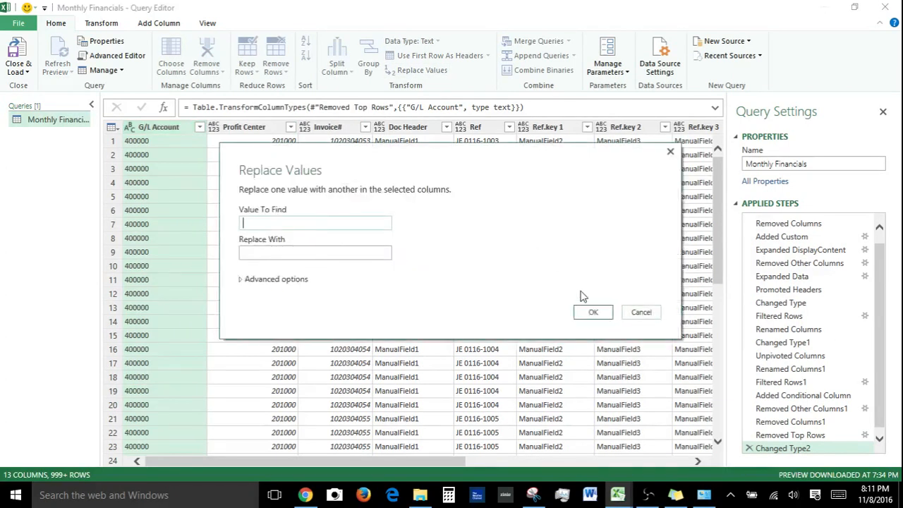
left_click(266, 282)
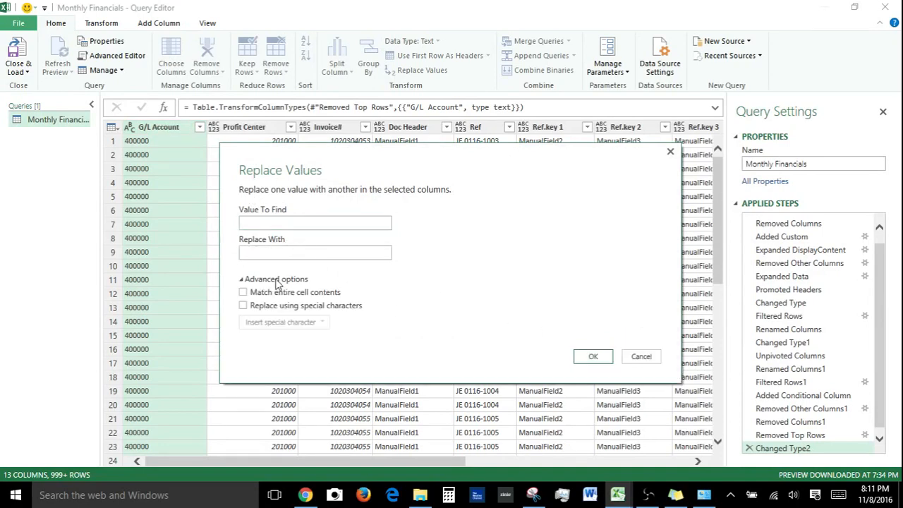
left_click(641, 357)
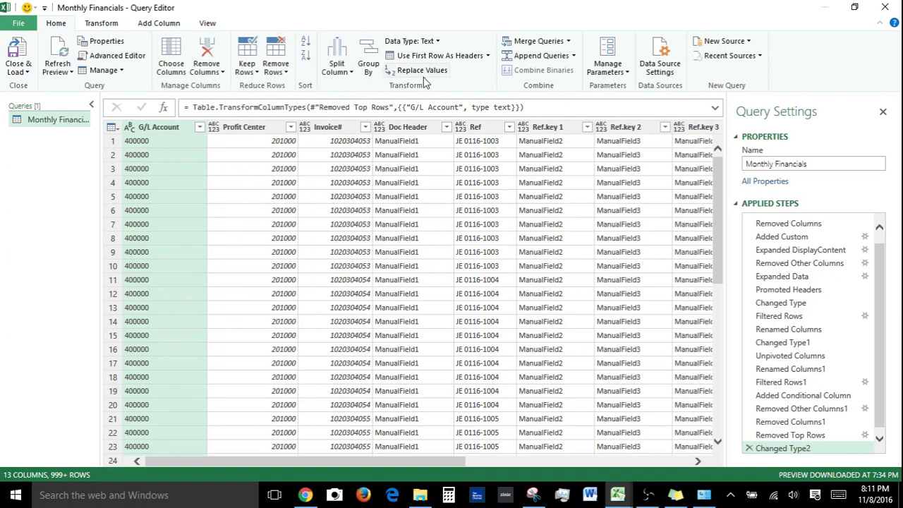
left_click(568, 43)
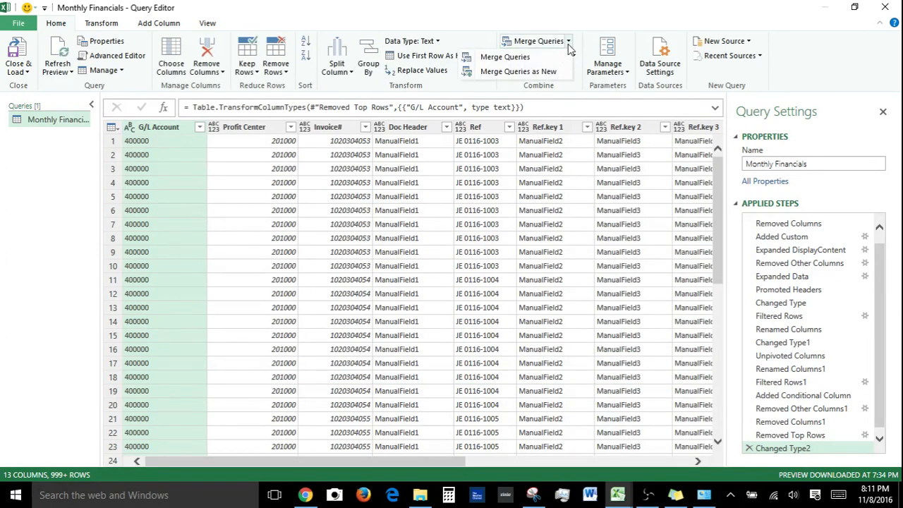
left_click(569, 43)
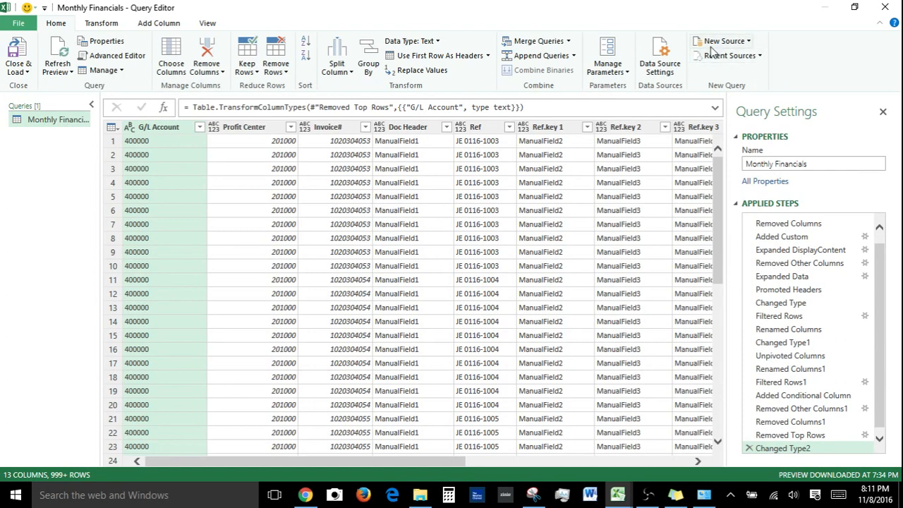
left_click(759, 58)
left_click(760, 61)
left_click(119, 26)
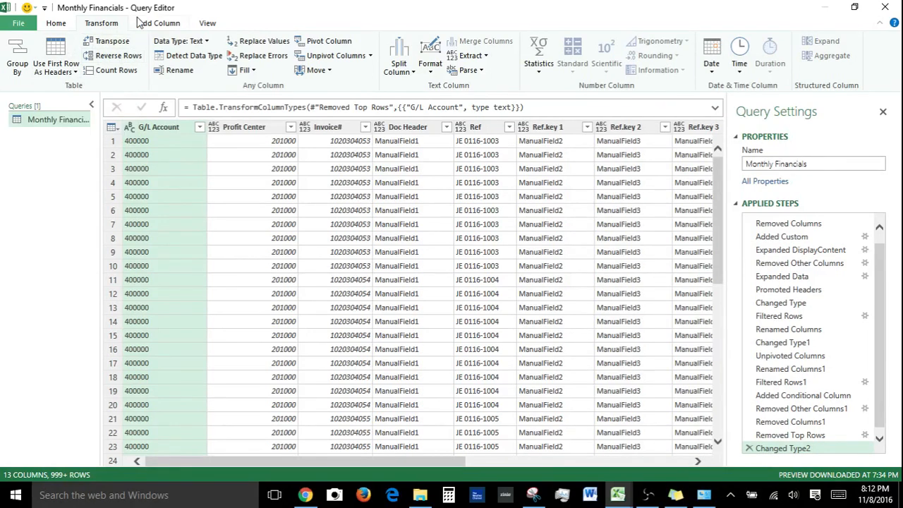
left_click(160, 24)
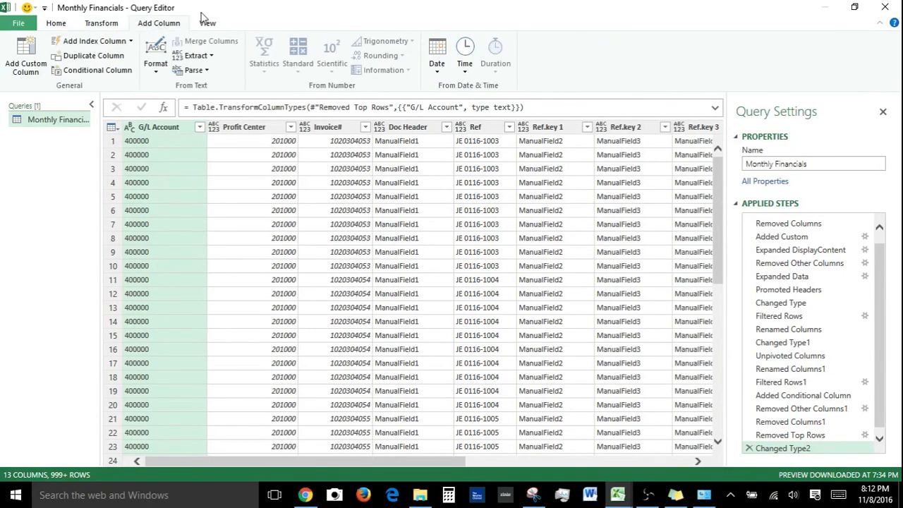
left_click(103, 24)
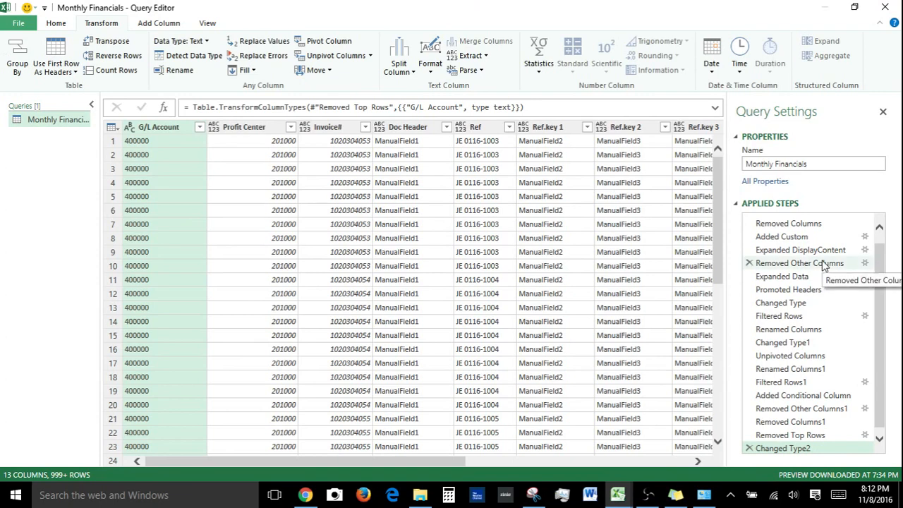